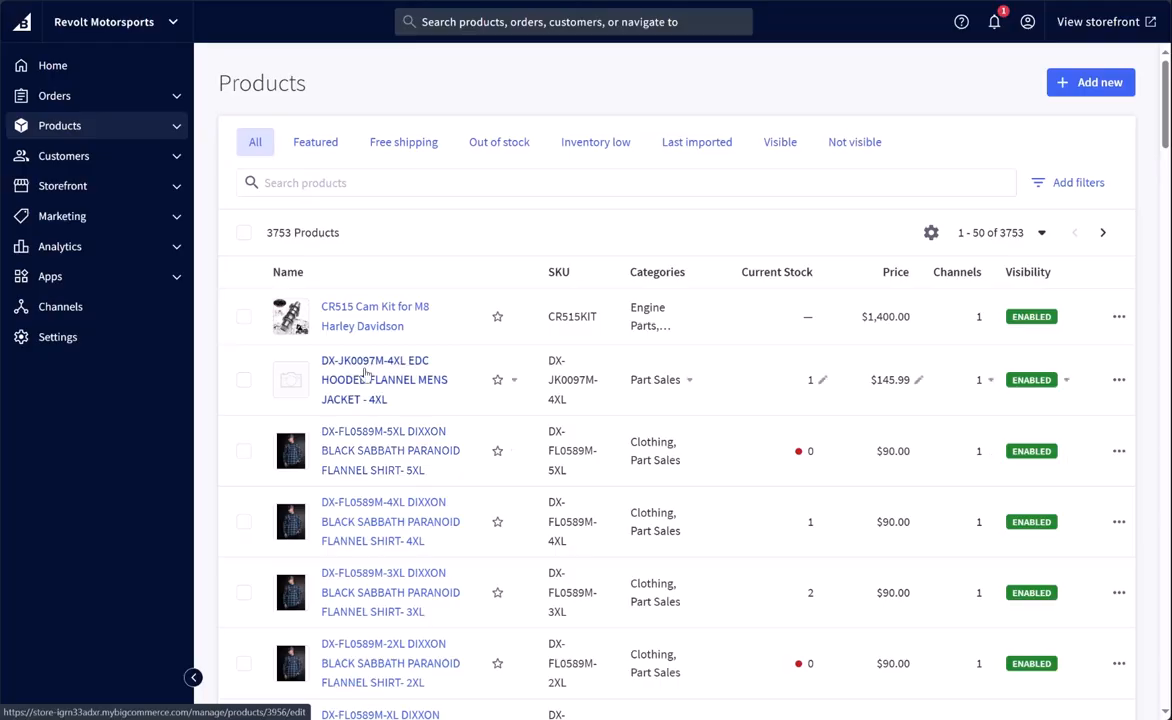
pyautogui.click(243, 232)
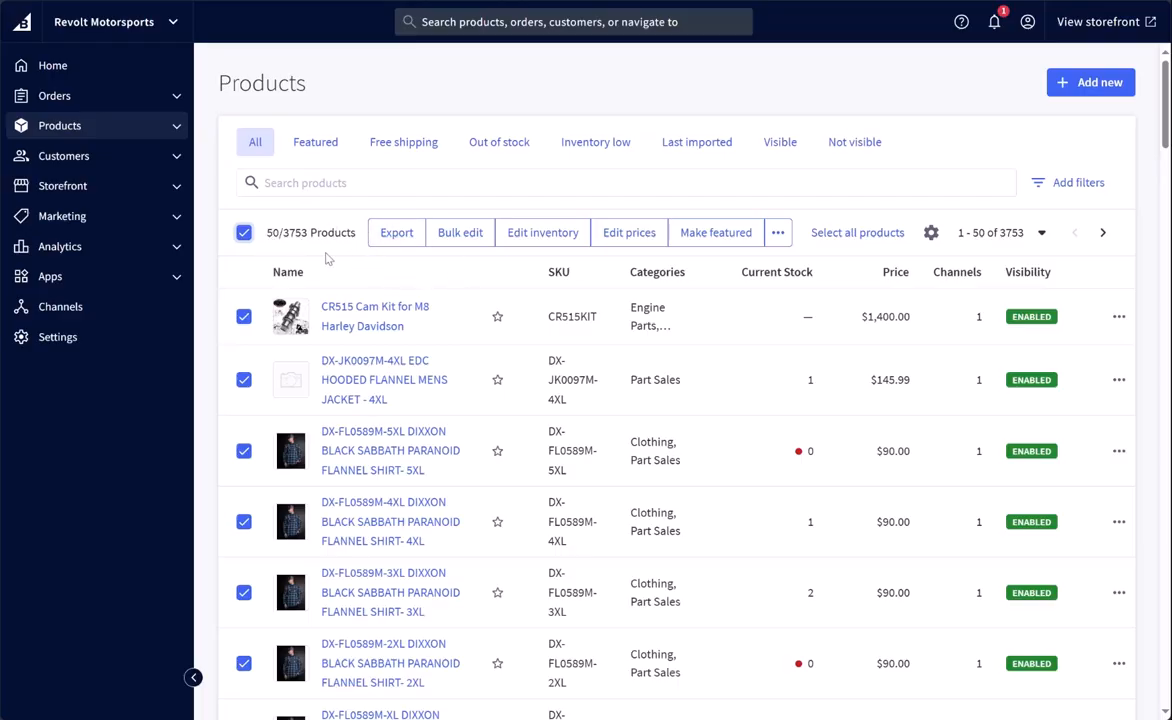
pyautogui.click(845, 233)
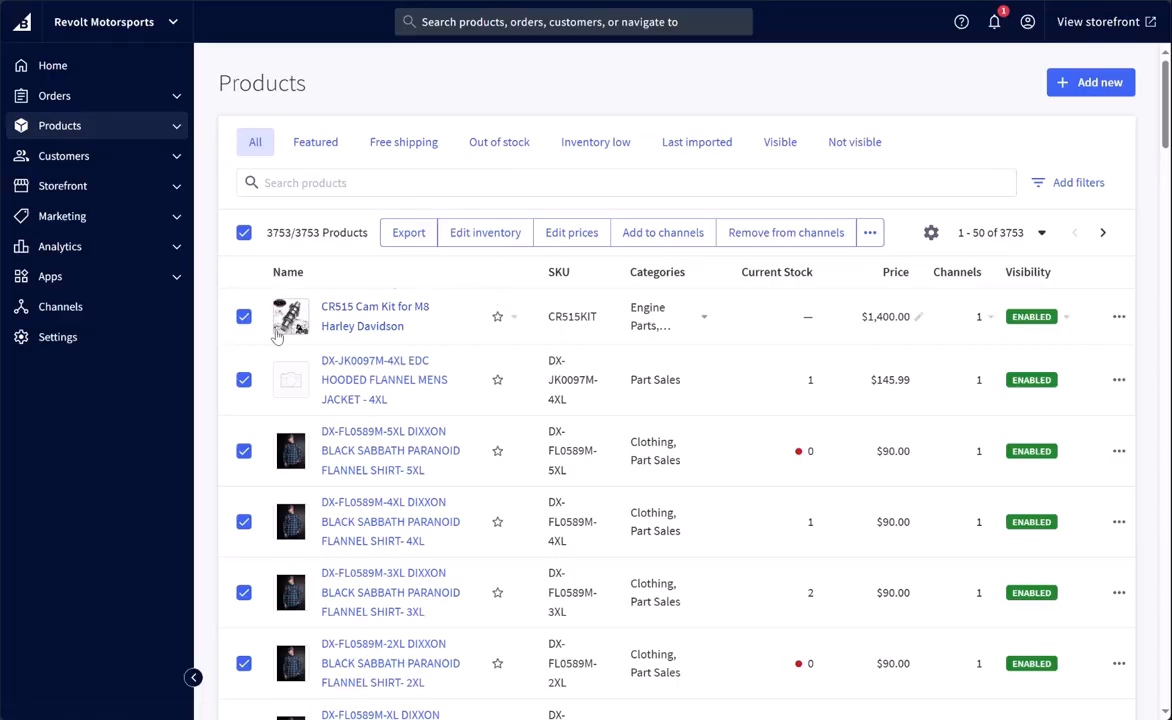
pyautogui.click(244, 235)
# Search the product list for "dixxon" and select all matching products across every page.
pyautogui.click(325, 181)
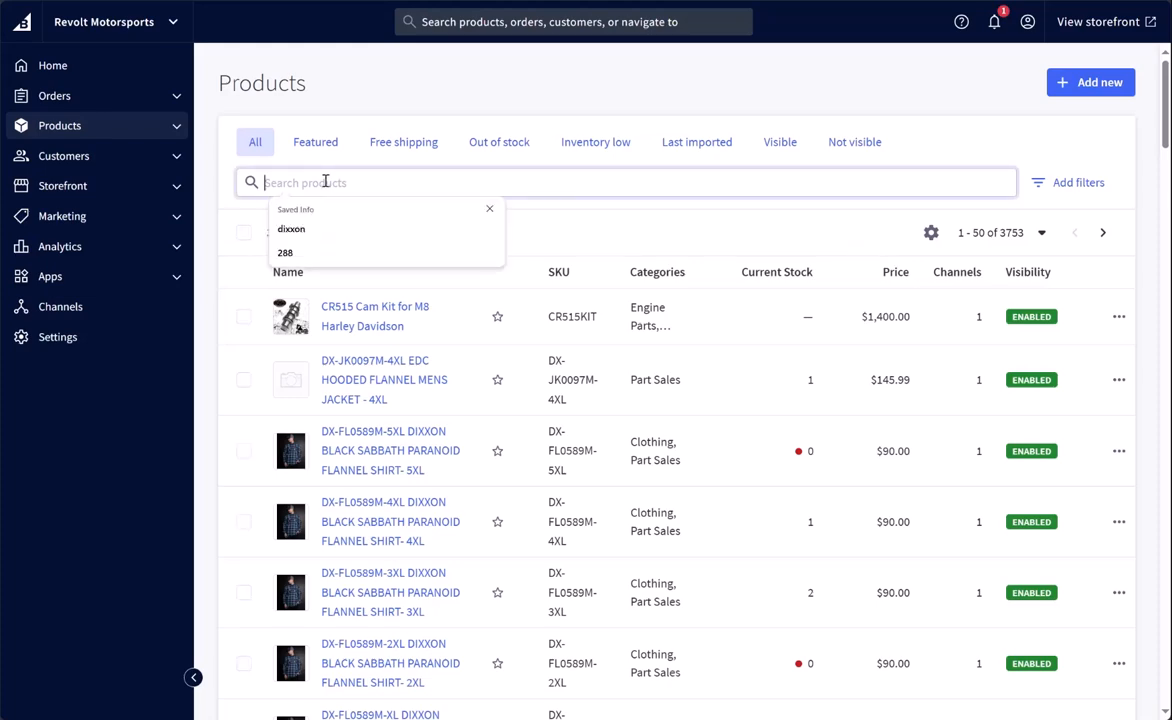
pyautogui.write('dixxon')
pyautogui.press('Tab')
pyautogui.press('Return')
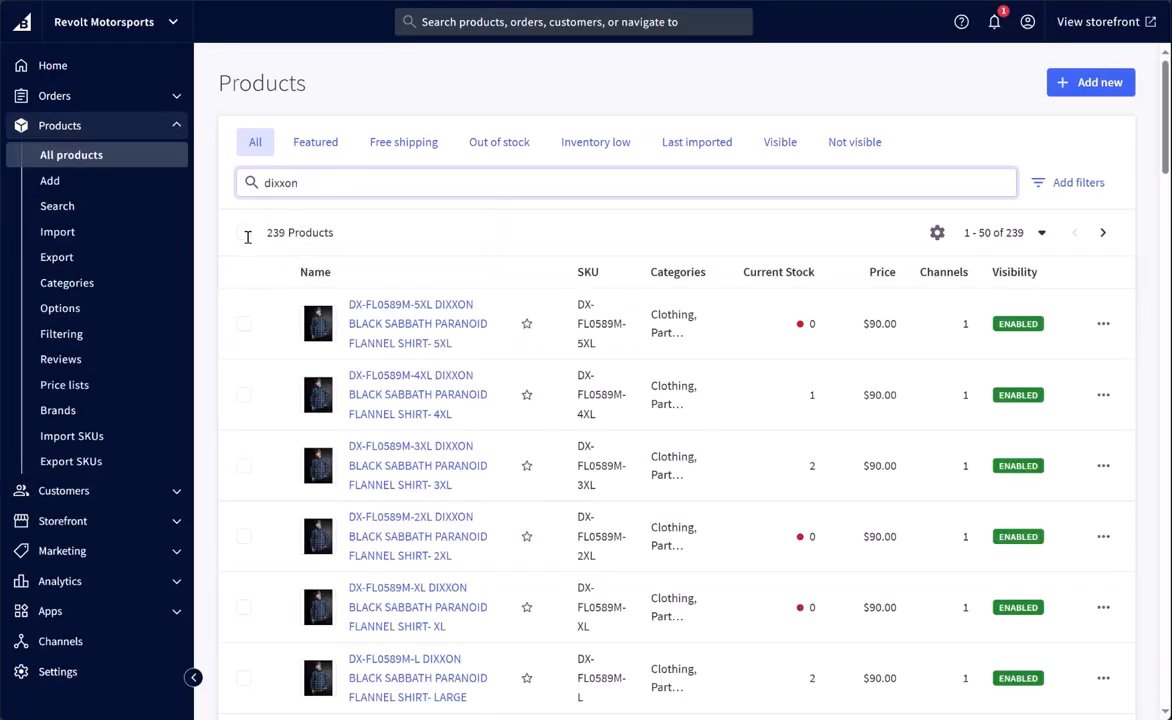
pyautogui.click(244, 233)
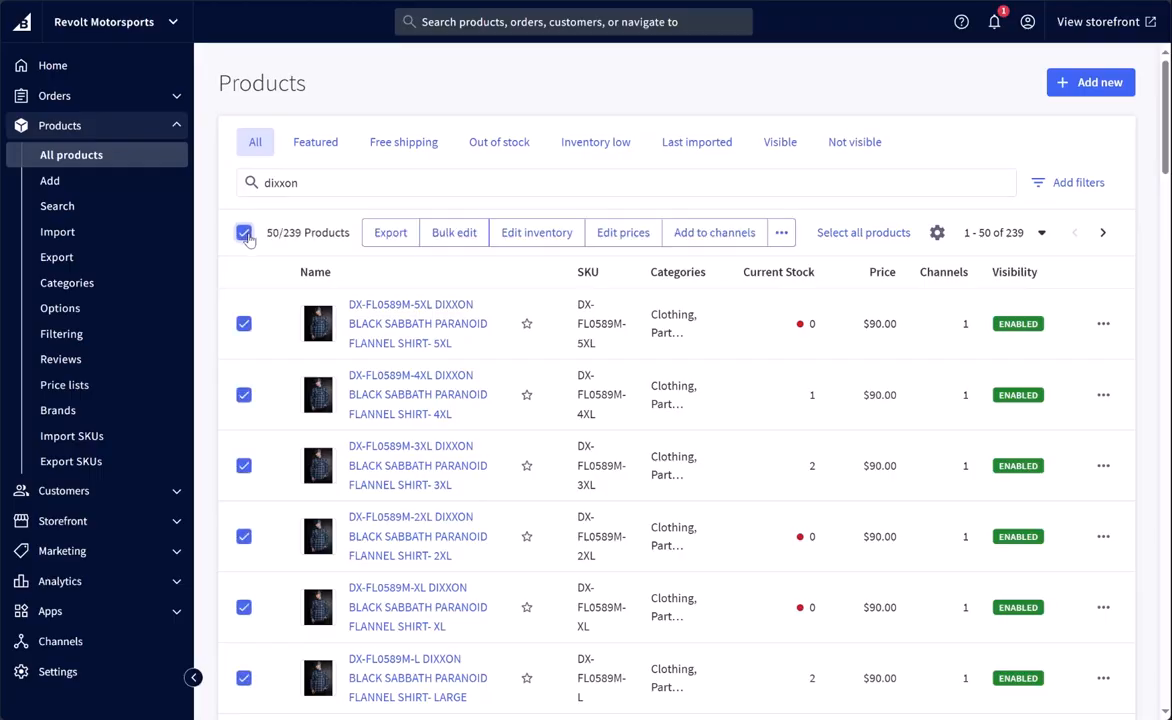
pyautogui.click(840, 234)
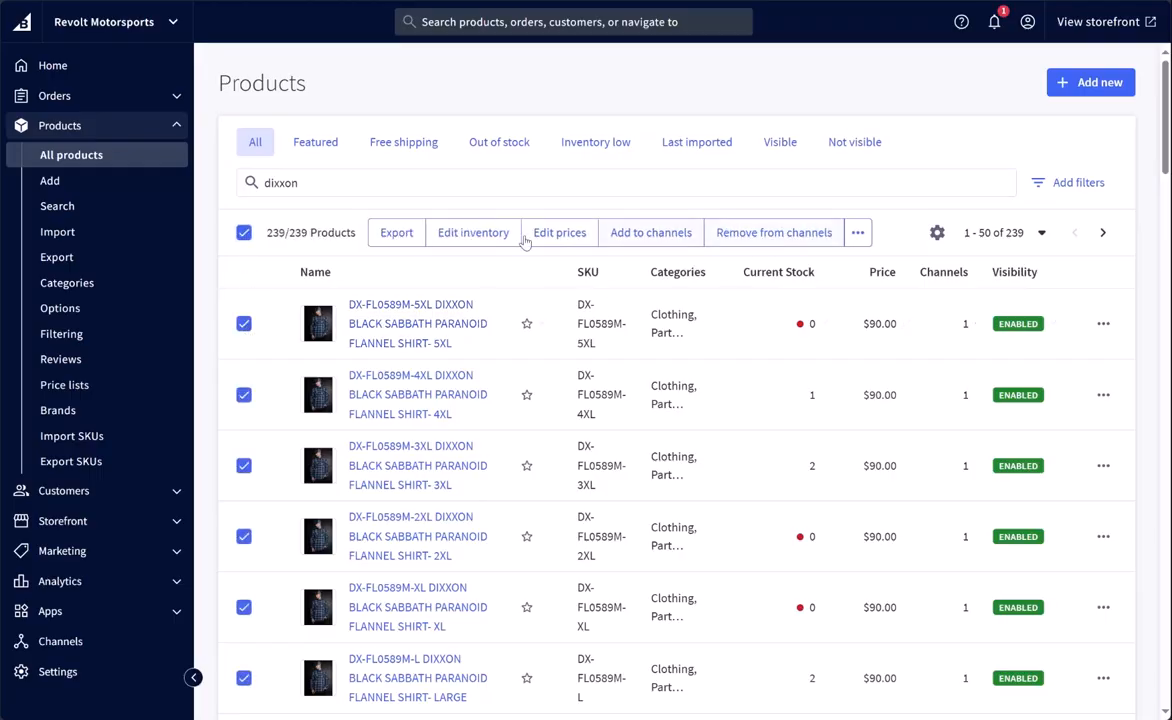
# Export the selected products as a CSV file, with Products as the data to export.
pyautogui.click(396, 233)
pyautogui.click(476, 333)
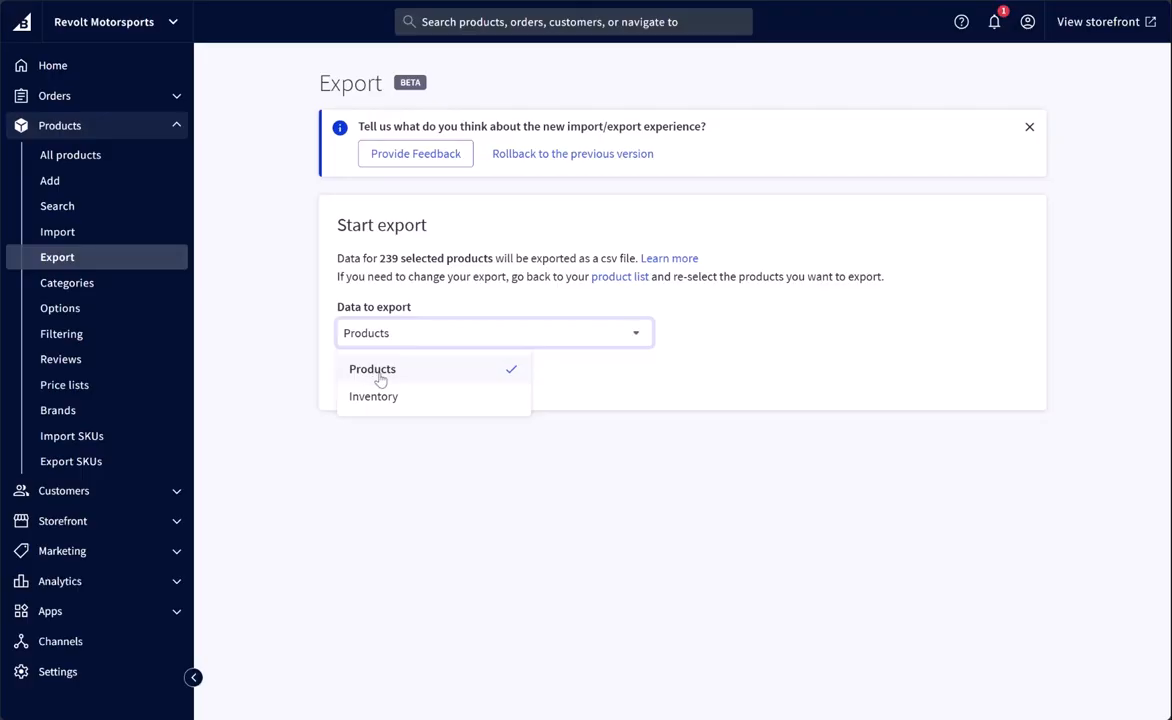
pyautogui.click(307, 453)
pyautogui.click(380, 385)
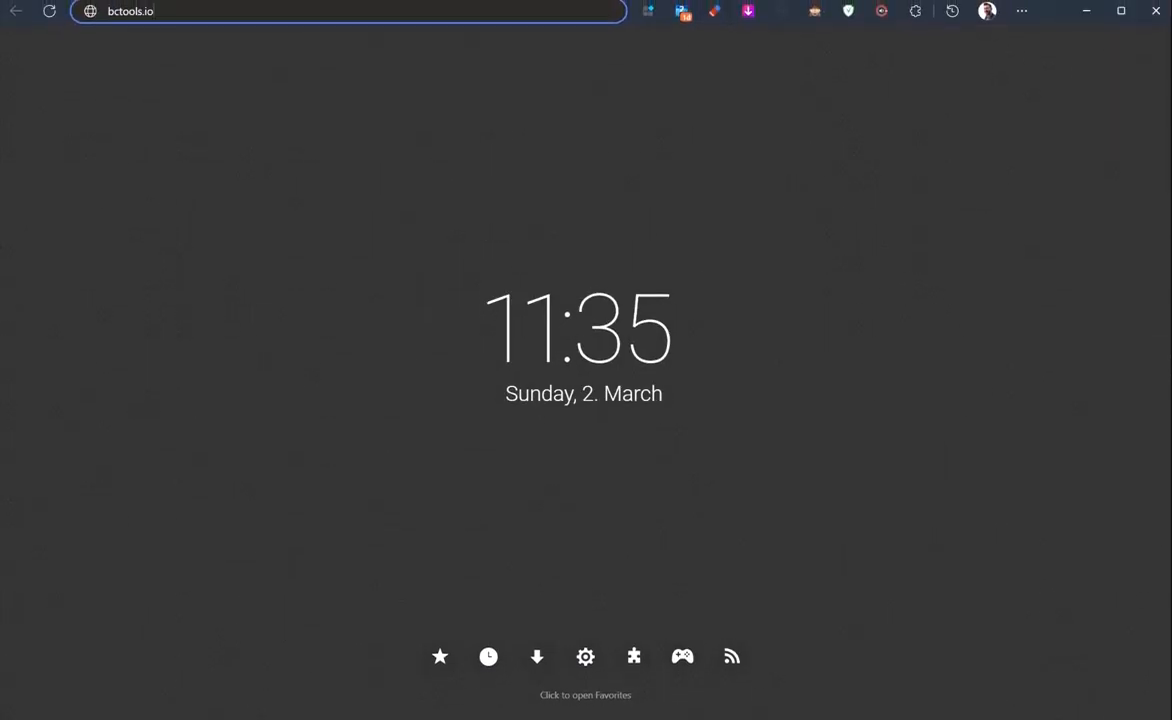
# Open the bctools.io website in the browser.
pyautogui.press('Return')
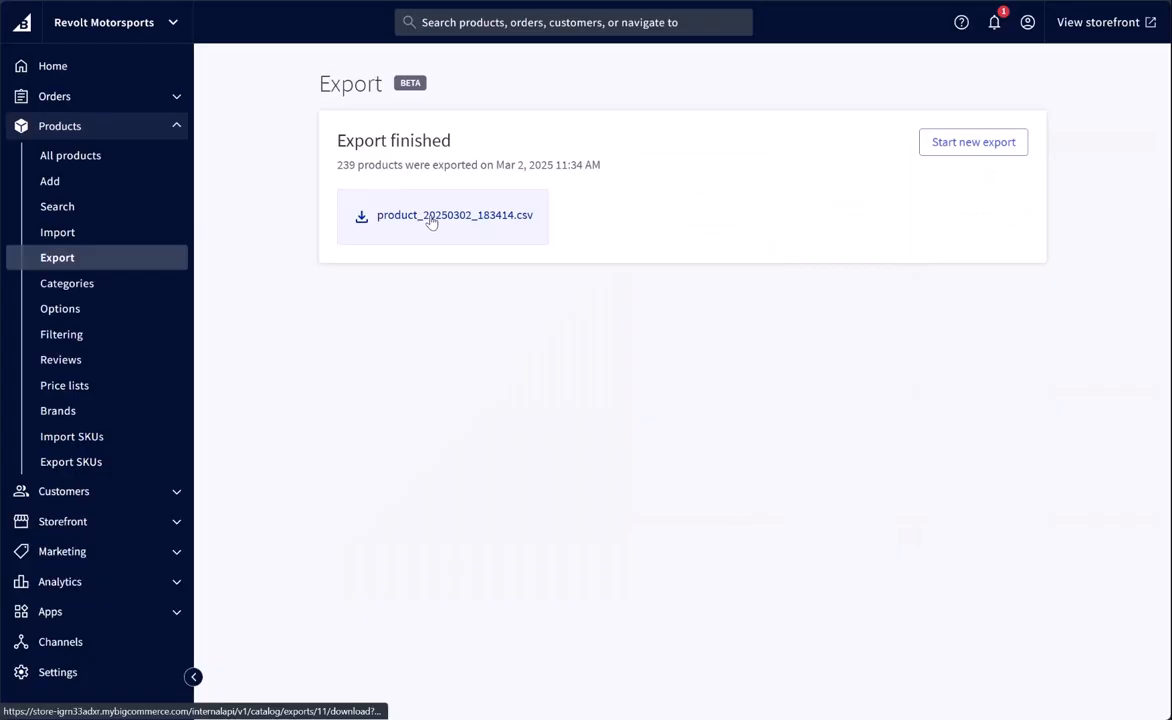
# Download the exported file product_20250302_183414.csv and open it in Excel.
pyautogui.click(432, 222)
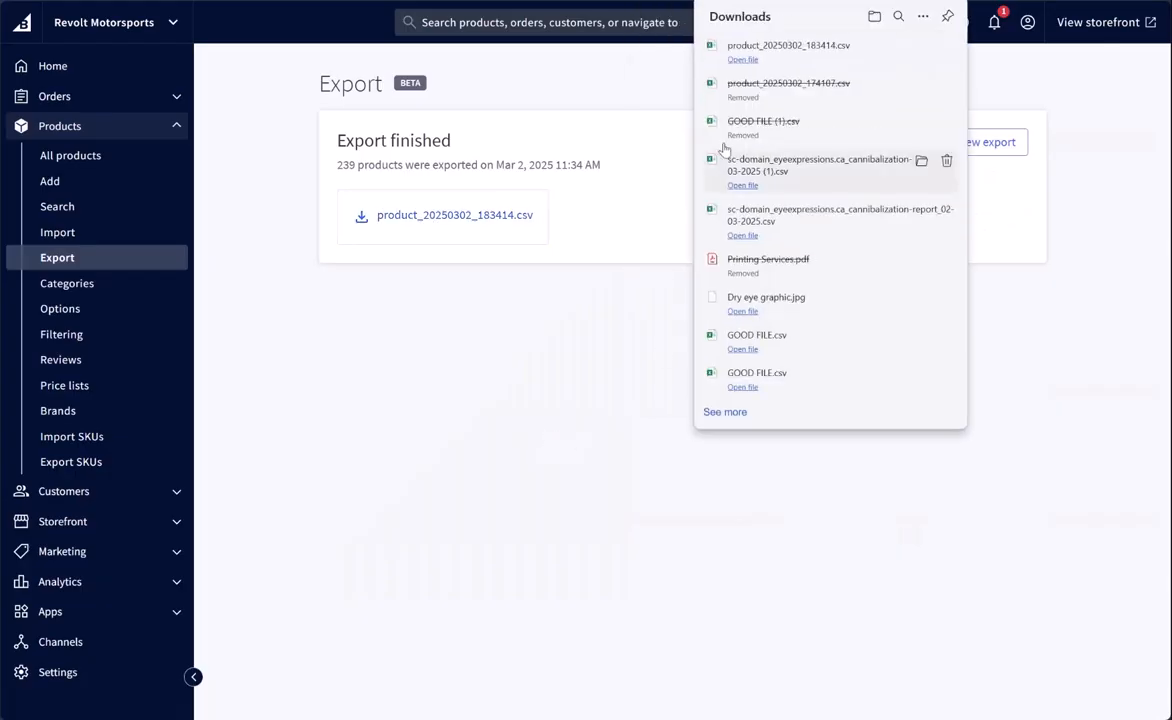
pyautogui.click(755, 61)
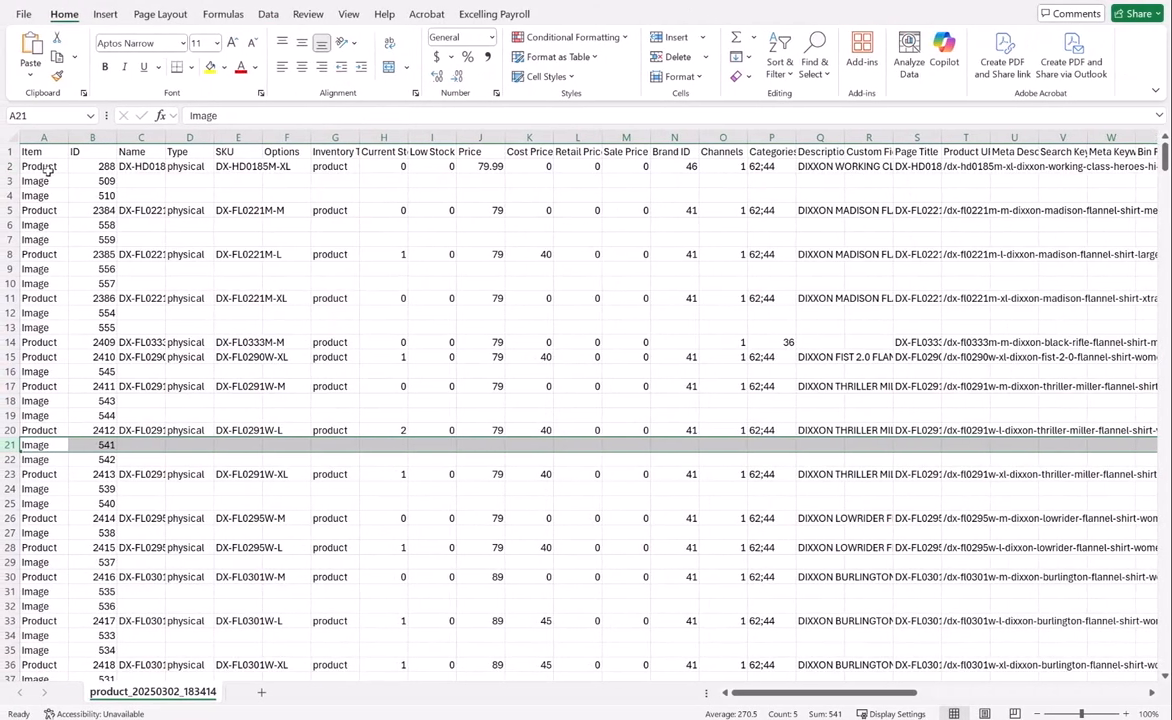
# Make header row 1 bold and add filters to its columns.
pyautogui.click(9, 150)
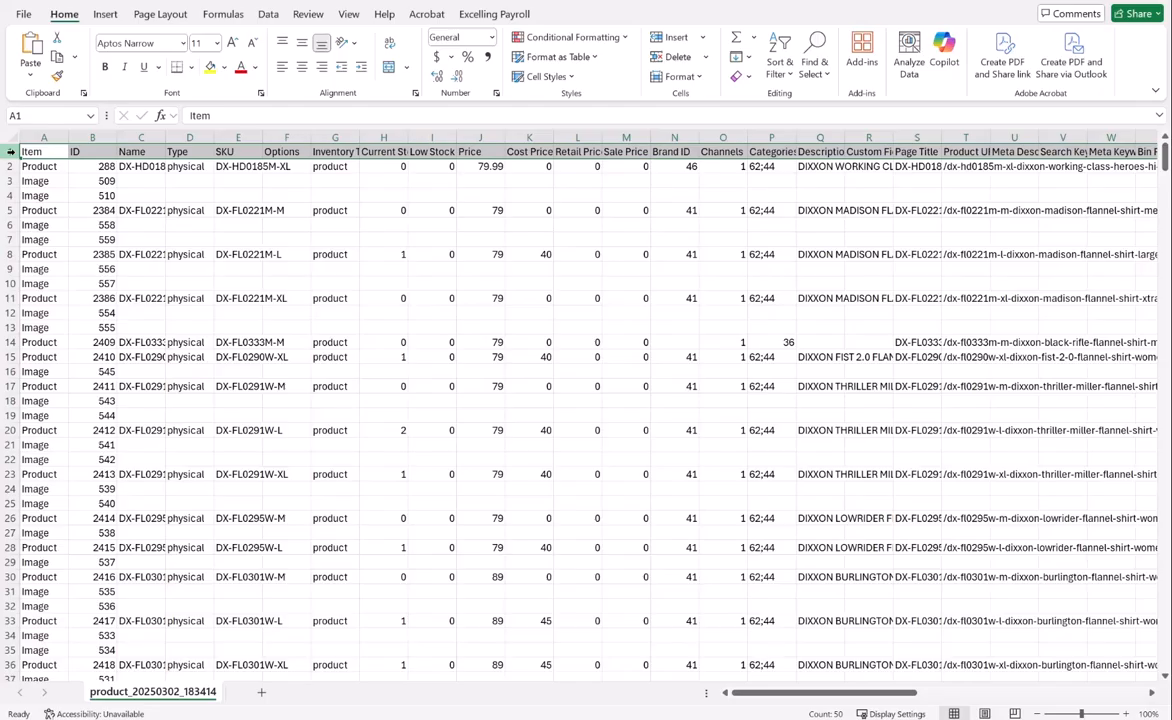
pyautogui.hotkey('ctrl', 'b')
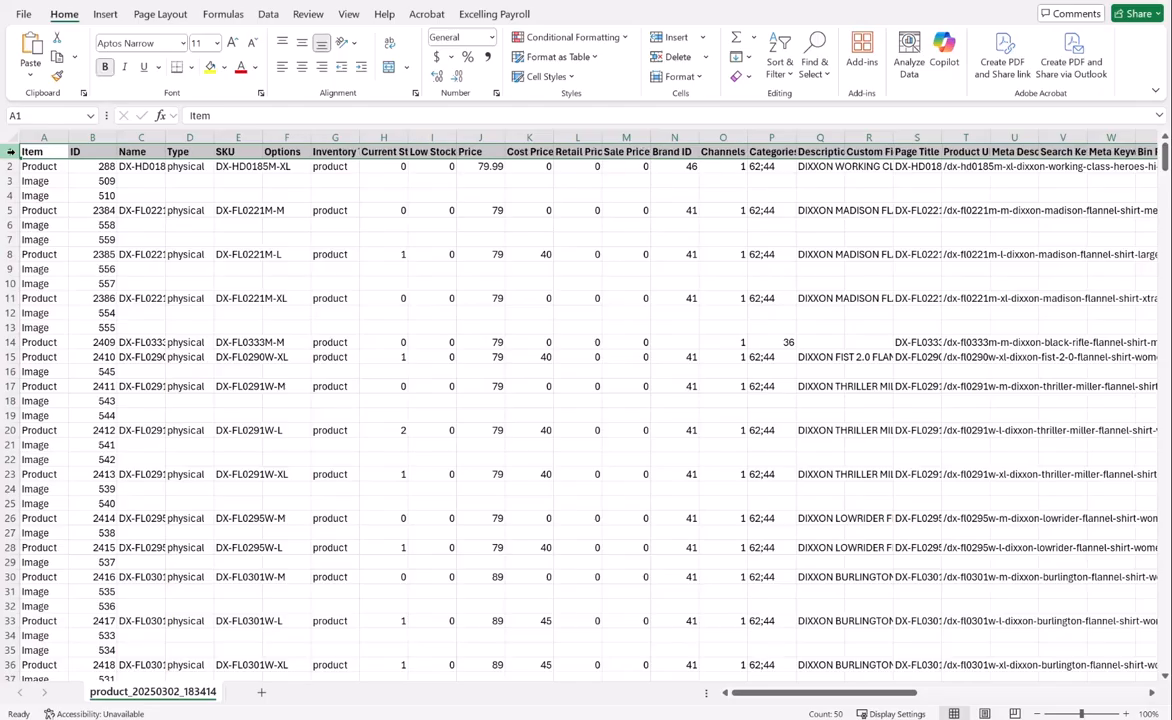
pyautogui.click(268, 14)
pyautogui.click(657, 55)
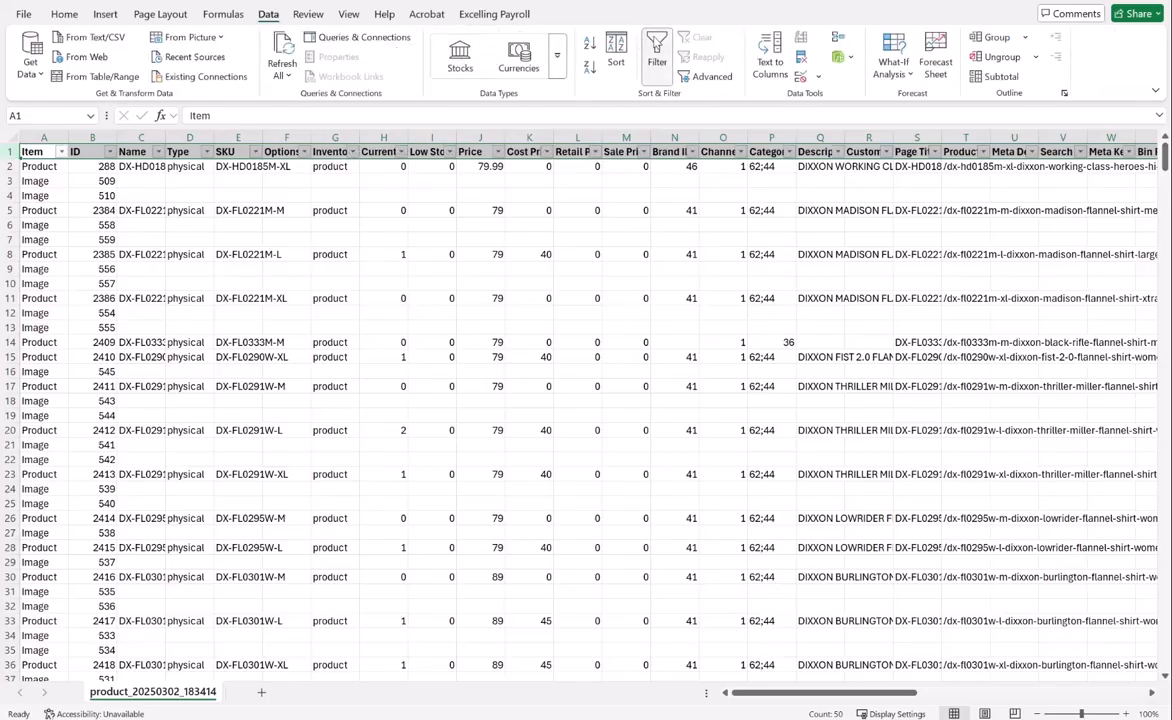
# Freeze the top row of the product sheet.
pyautogui.click(349, 15)
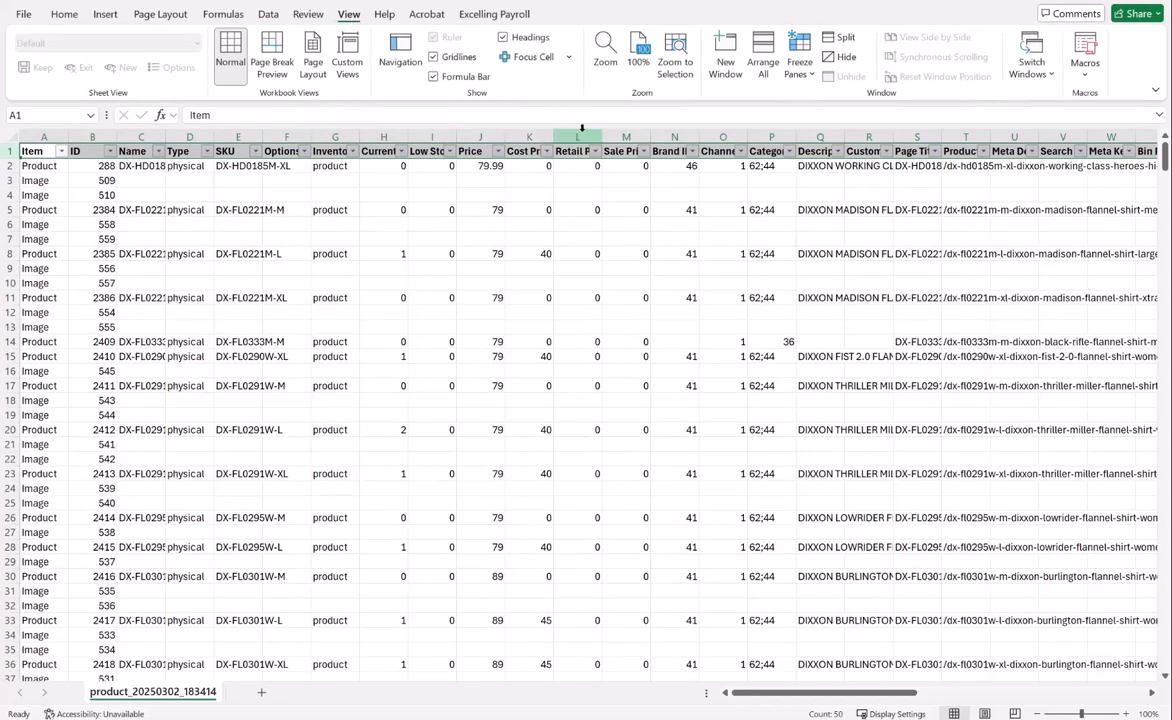
pyautogui.click(799, 66)
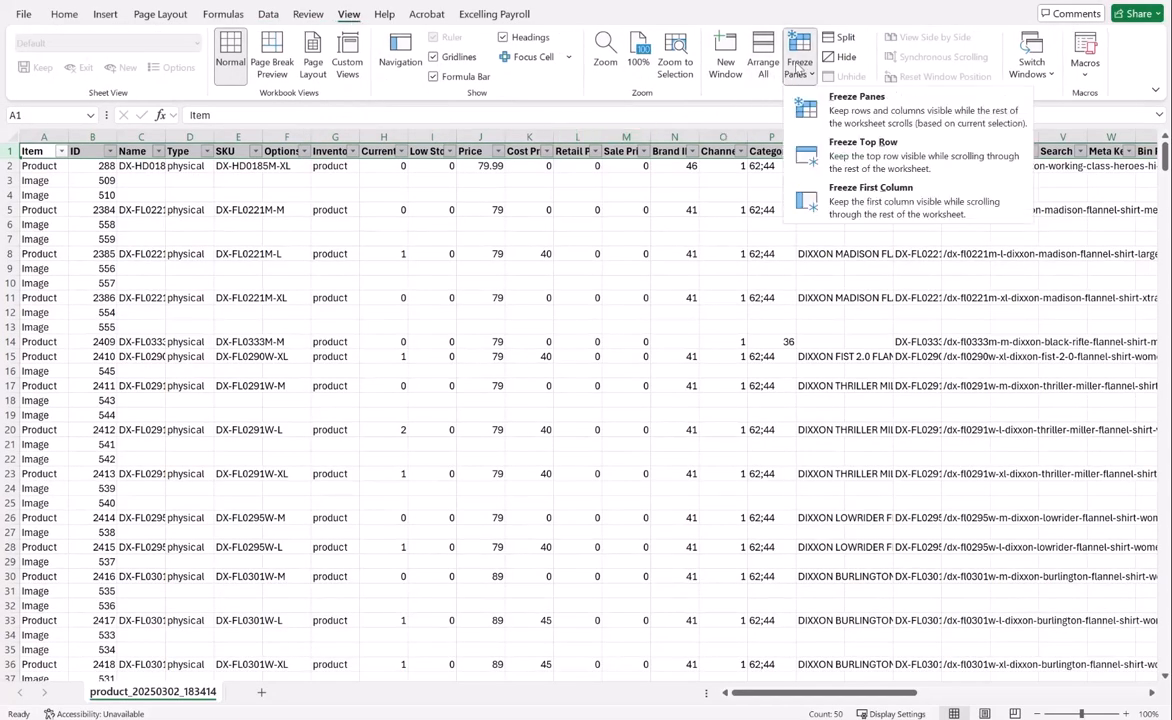
pyautogui.click(850, 155)
# Widen all columns of the product sheet to one equal, moderate width so the headers are easier to read.
pyautogui.click(12, 136)
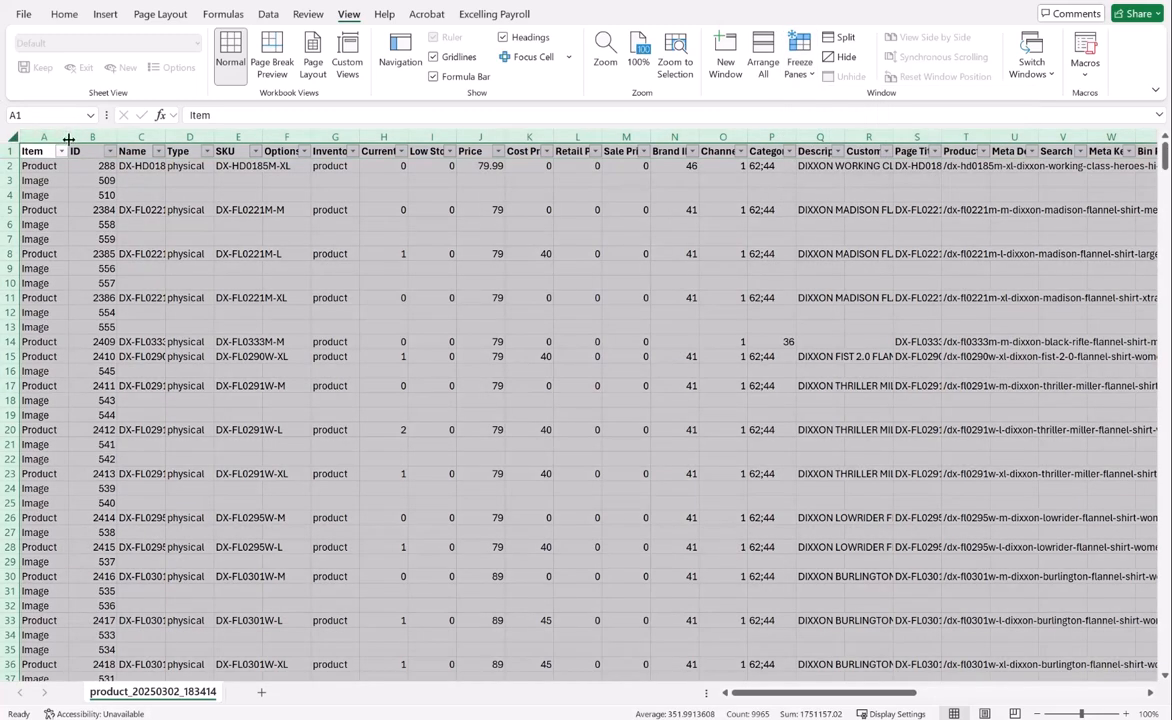
pyautogui.moveTo(68, 139); pyautogui.dragTo(127, 139)
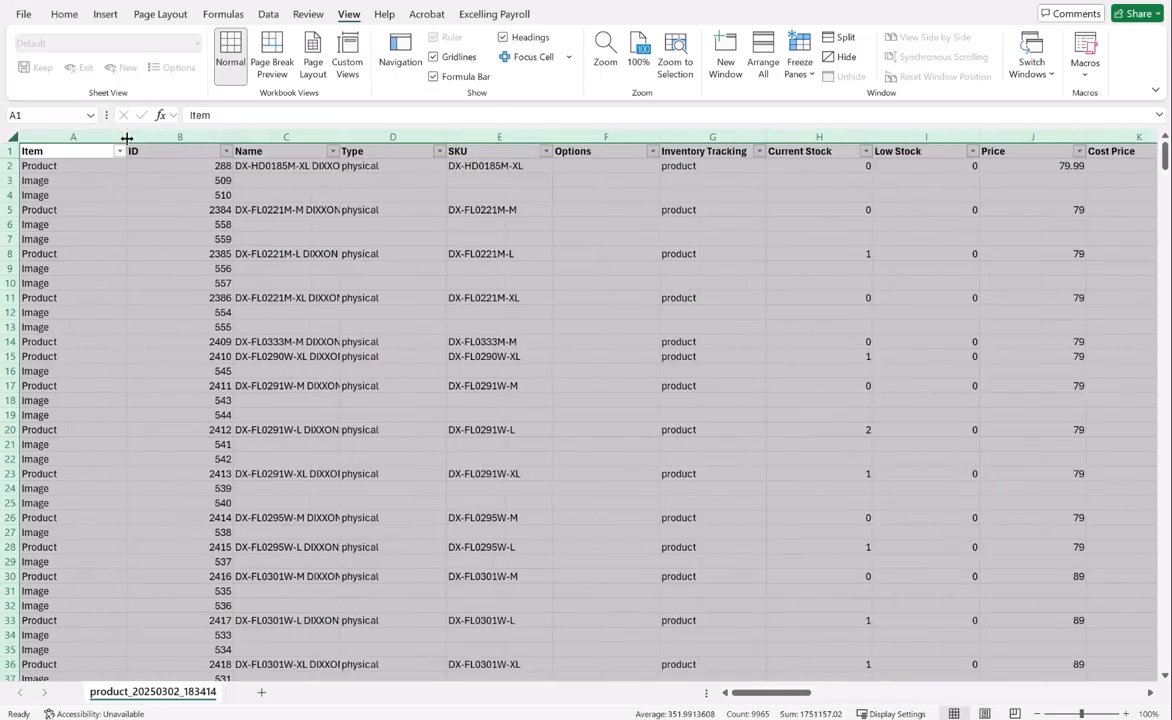
pyautogui.moveTo(234, 137); pyautogui.dragTo(148, 137)
pyautogui.click(98, 200)
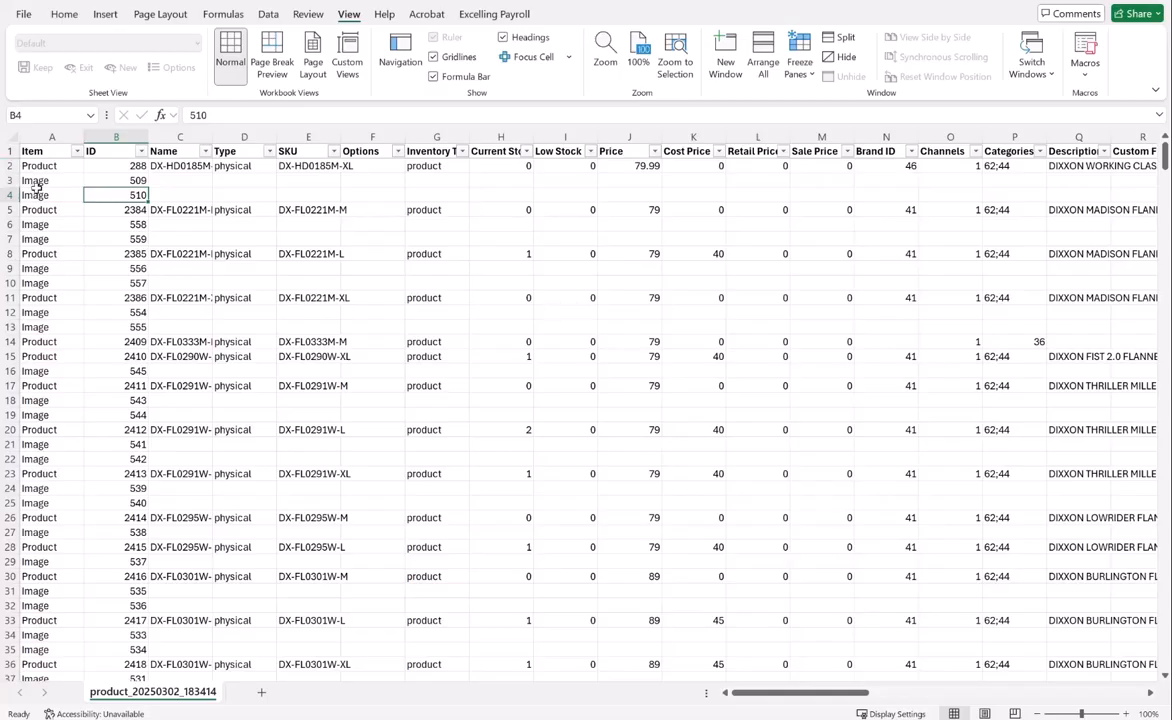
# Filter the Item column to exclude Image rows, keeping Product and Variant.
pyautogui.click(77, 151)
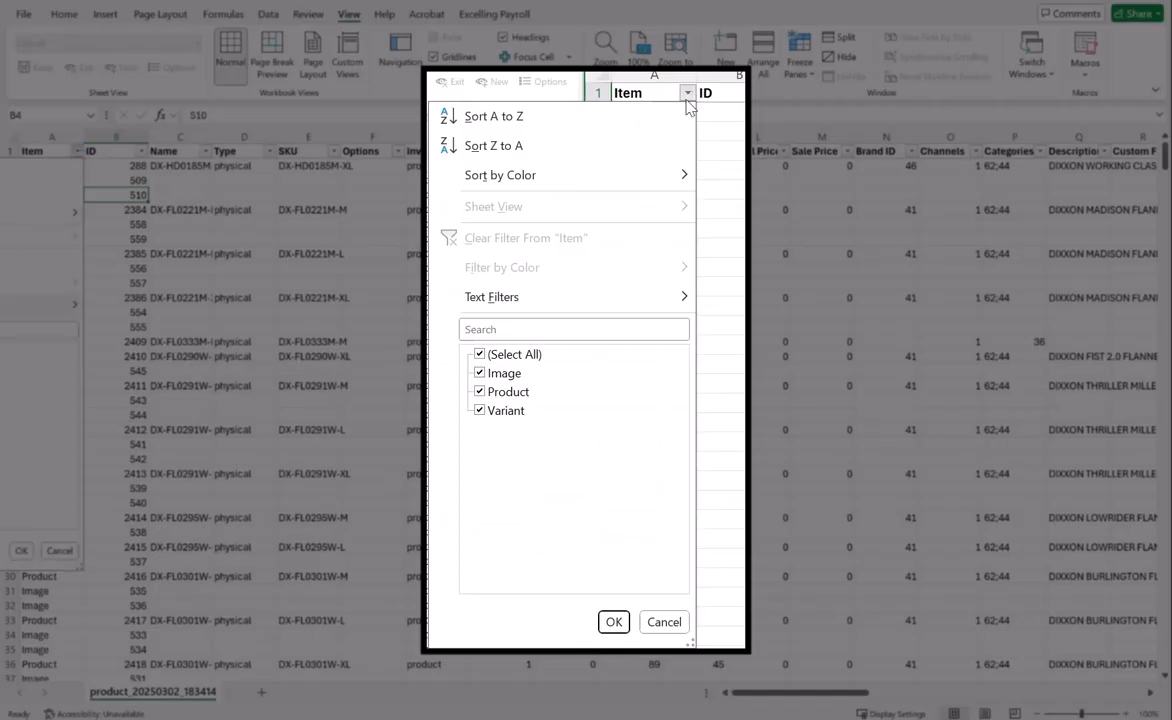
pyautogui.click(480, 373)
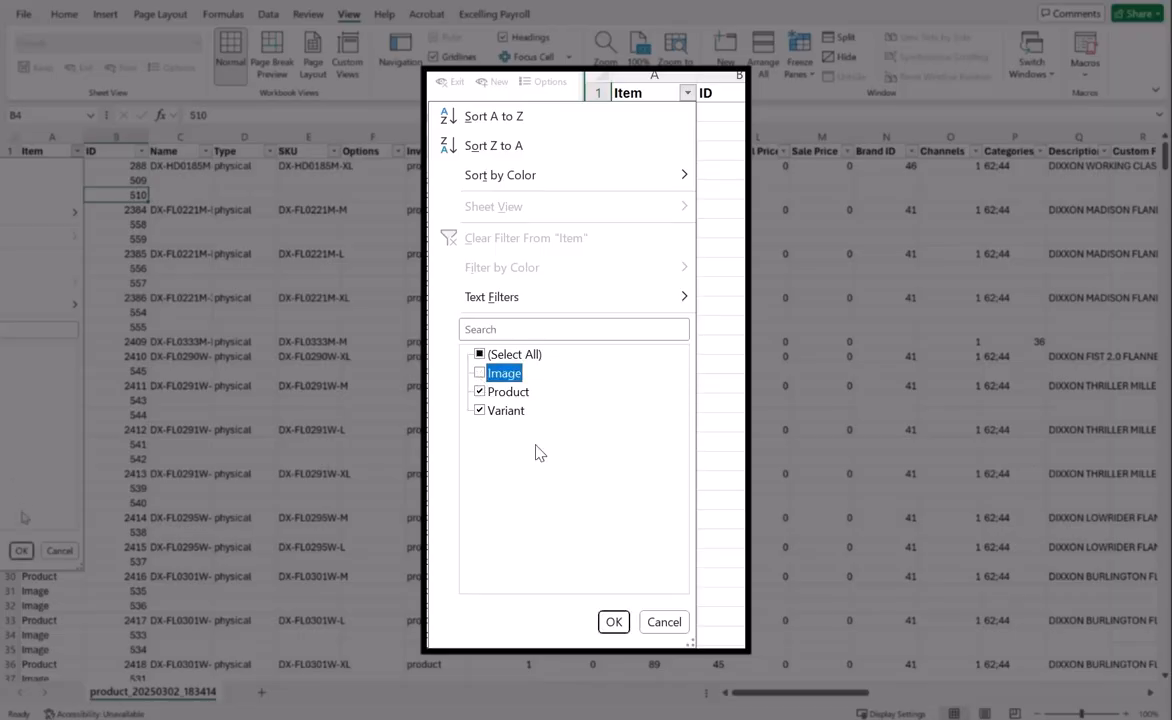
pyautogui.click(614, 622)
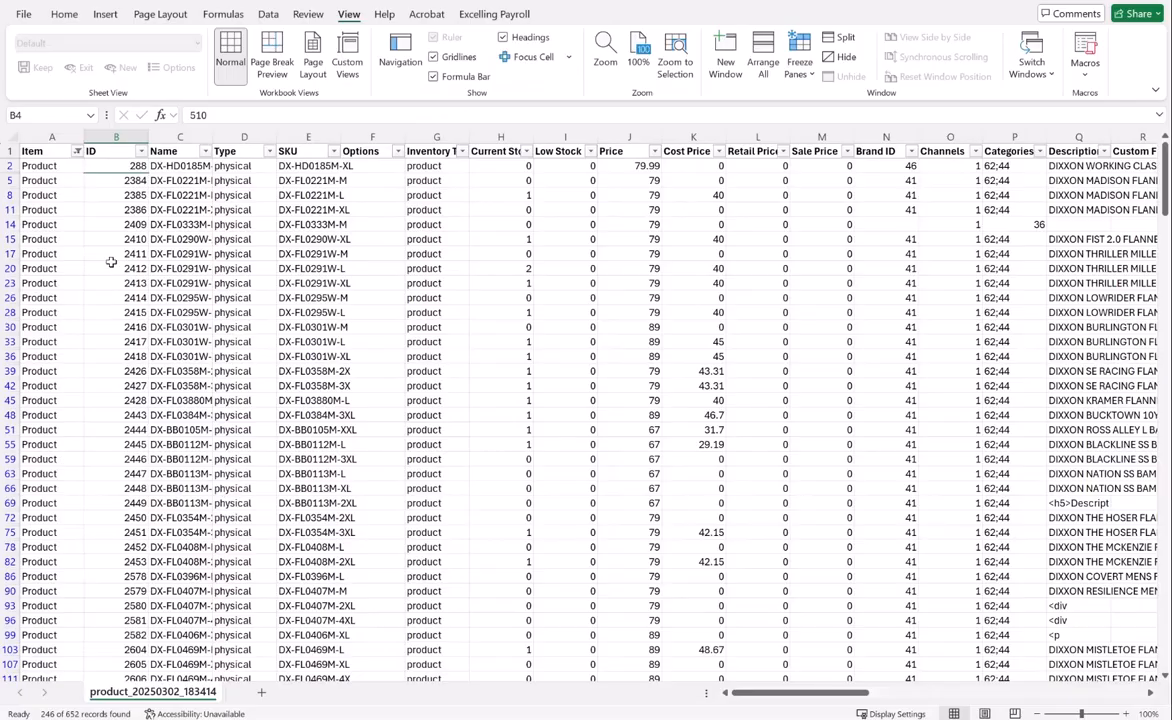
pyautogui.scroll(-3, 120, 195)
pyautogui.scroll(3, 200, 315)
# Create a new blank workbook.
pyautogui.click(24, 15)
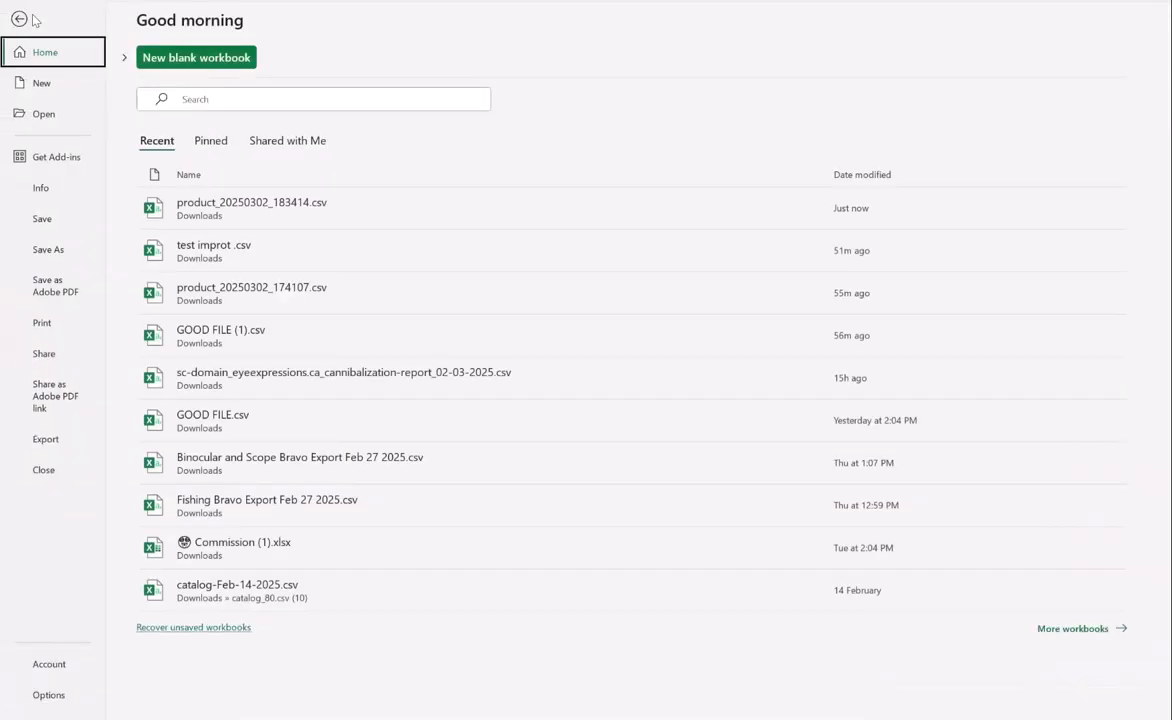
pyautogui.click(45, 83)
pyautogui.click(239, 118)
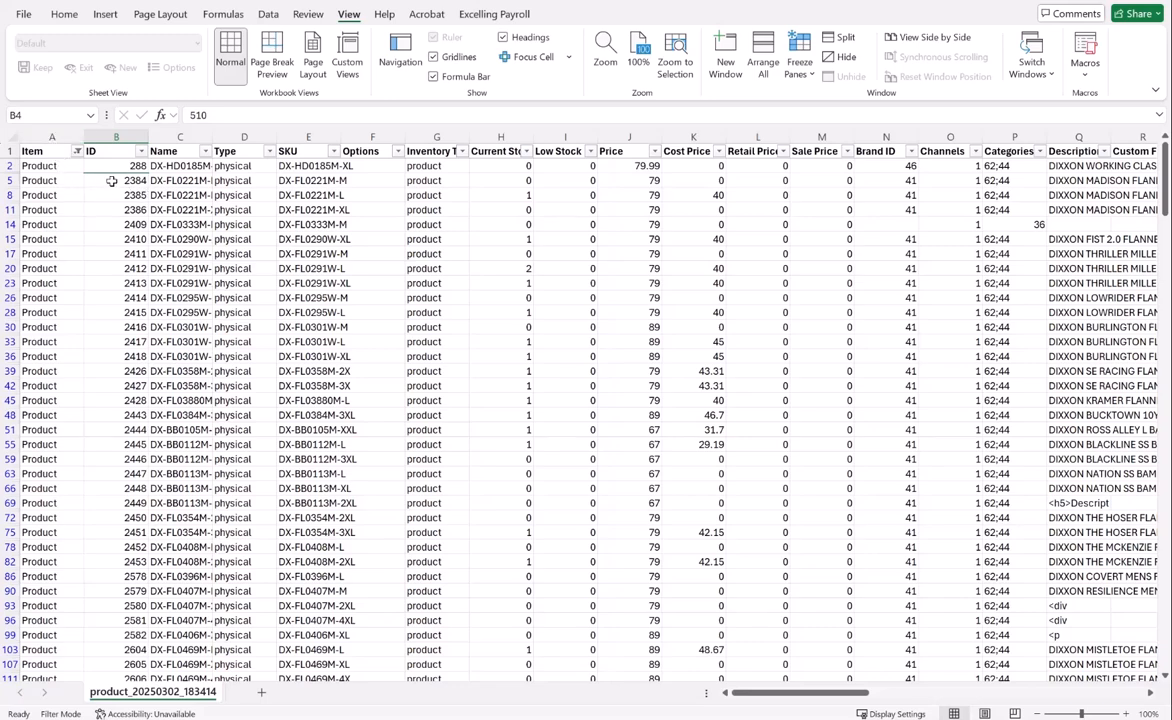
pyautogui.moveTo(112, 180); pyautogui.dragTo(131, 474)
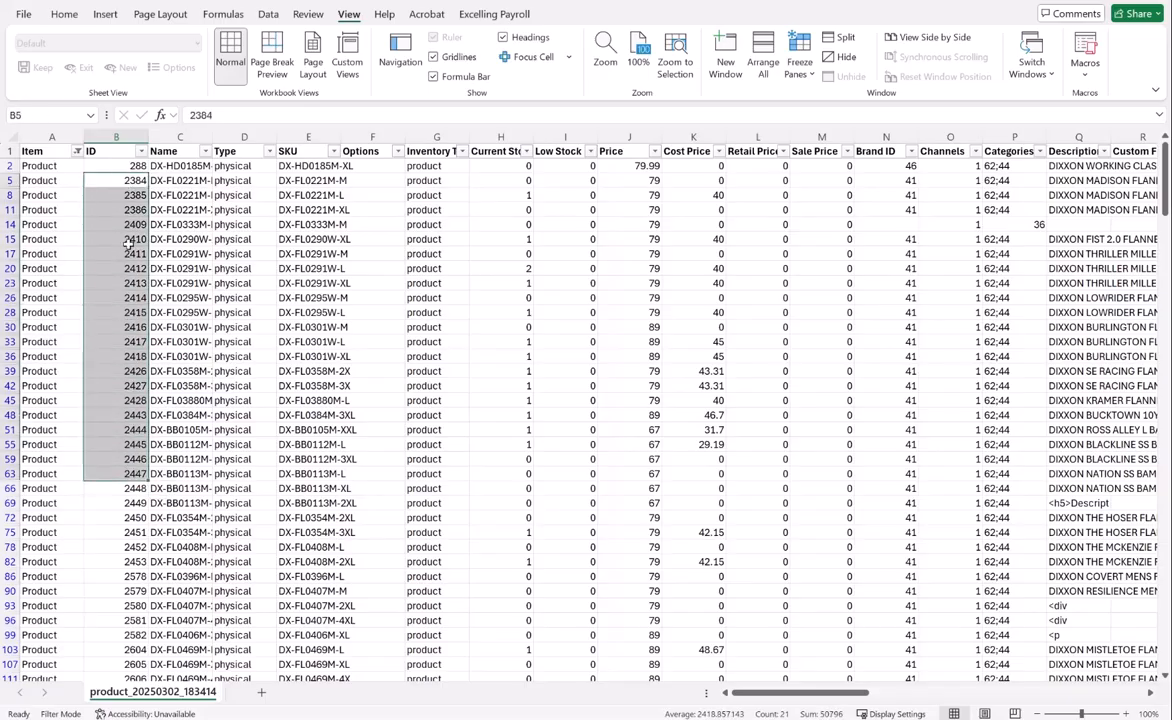
pyautogui.moveTo(118, 165); pyautogui.dragTo(112, 579)
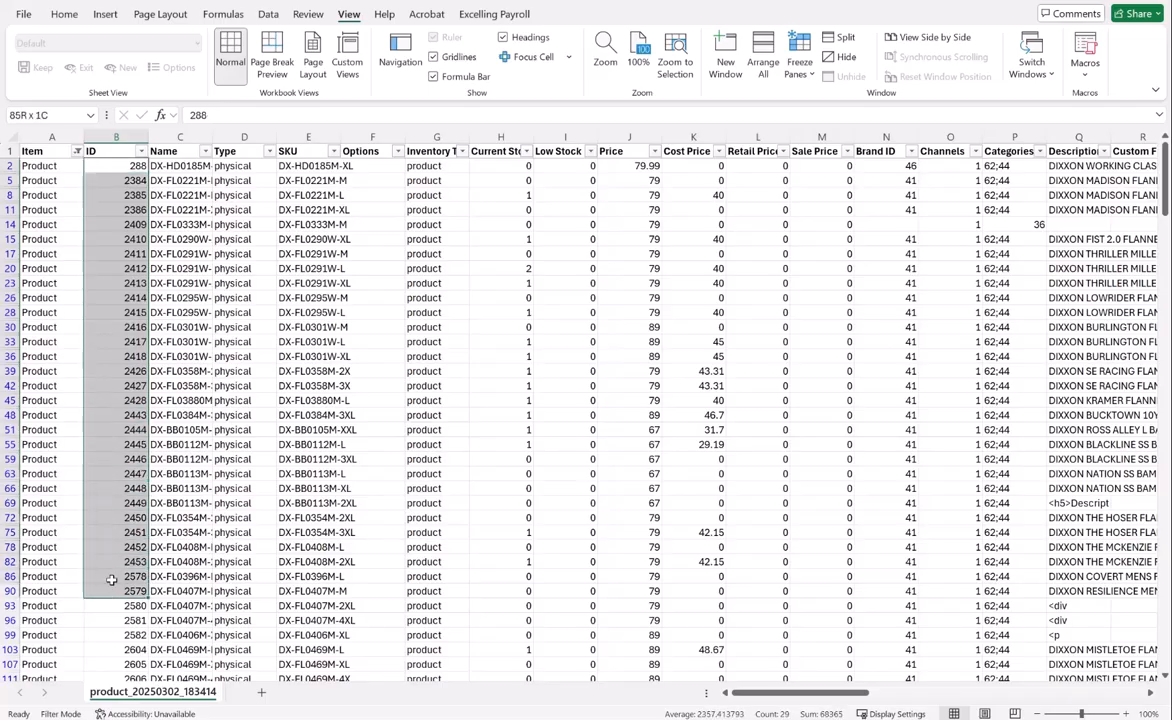
# Copy the filtered Item and ID columns from the product export into the blank workbook, starting at cell A1.
pyautogui.click(49, 139)
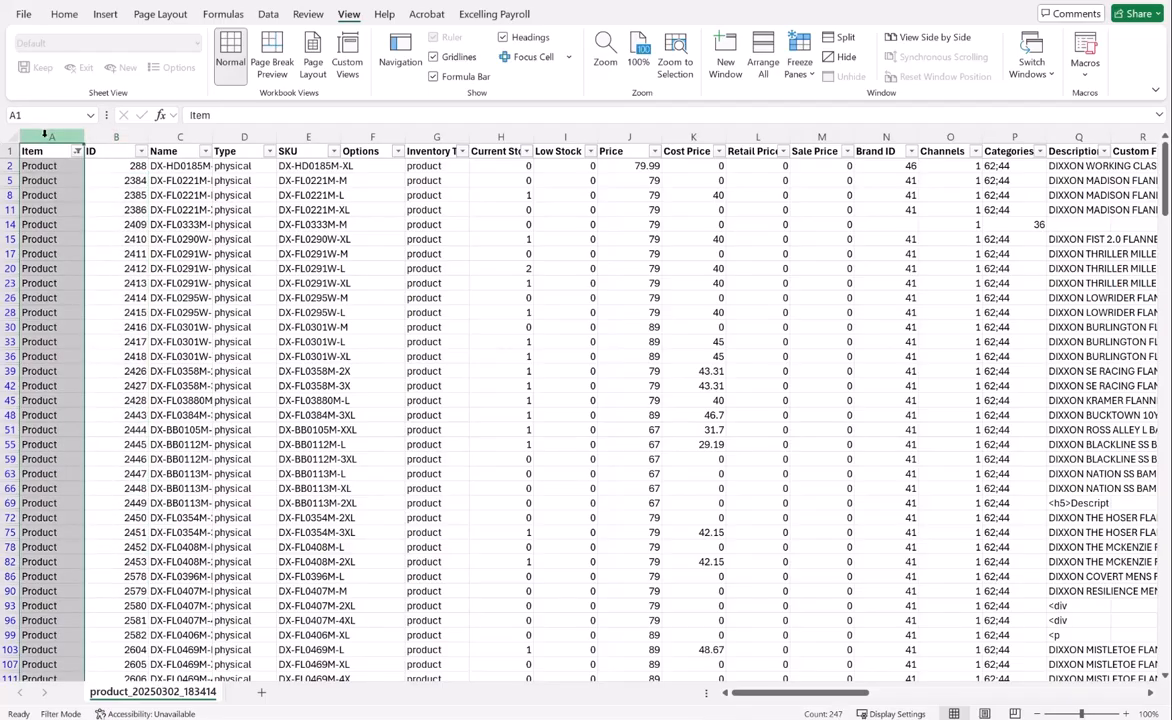
pyautogui.keyDown('shift'); pyautogui.click(107, 135); pyautogui.keyUp('shift')
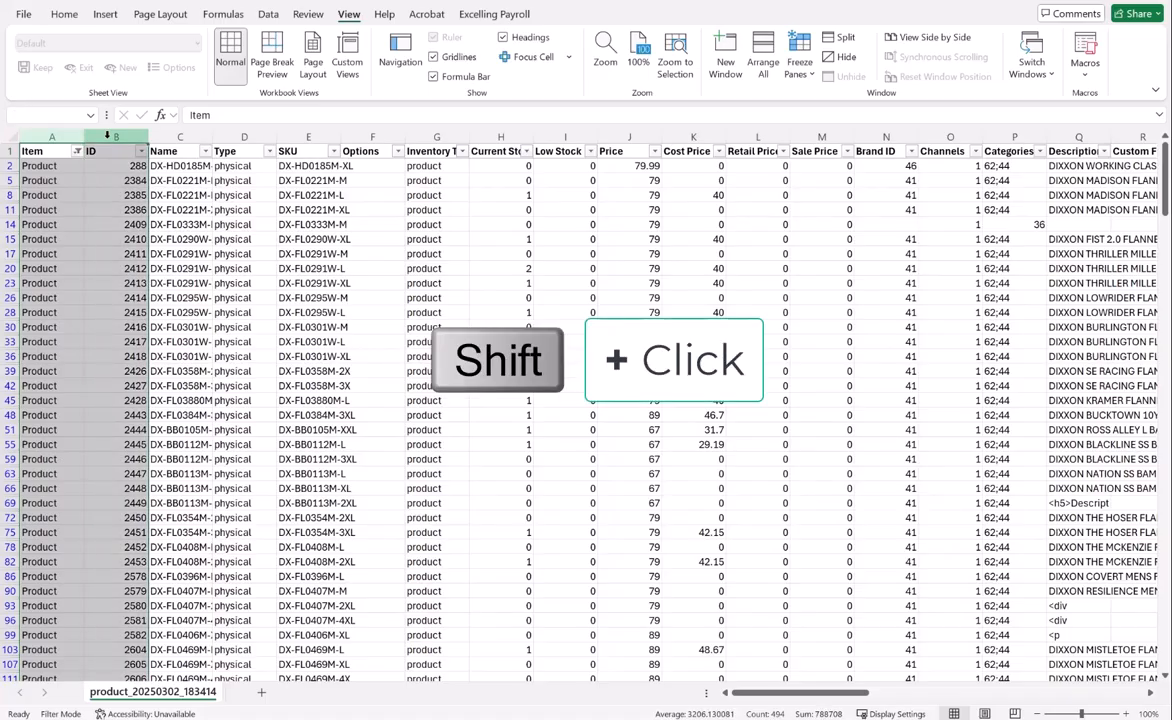
pyautogui.rightClick(107, 135)
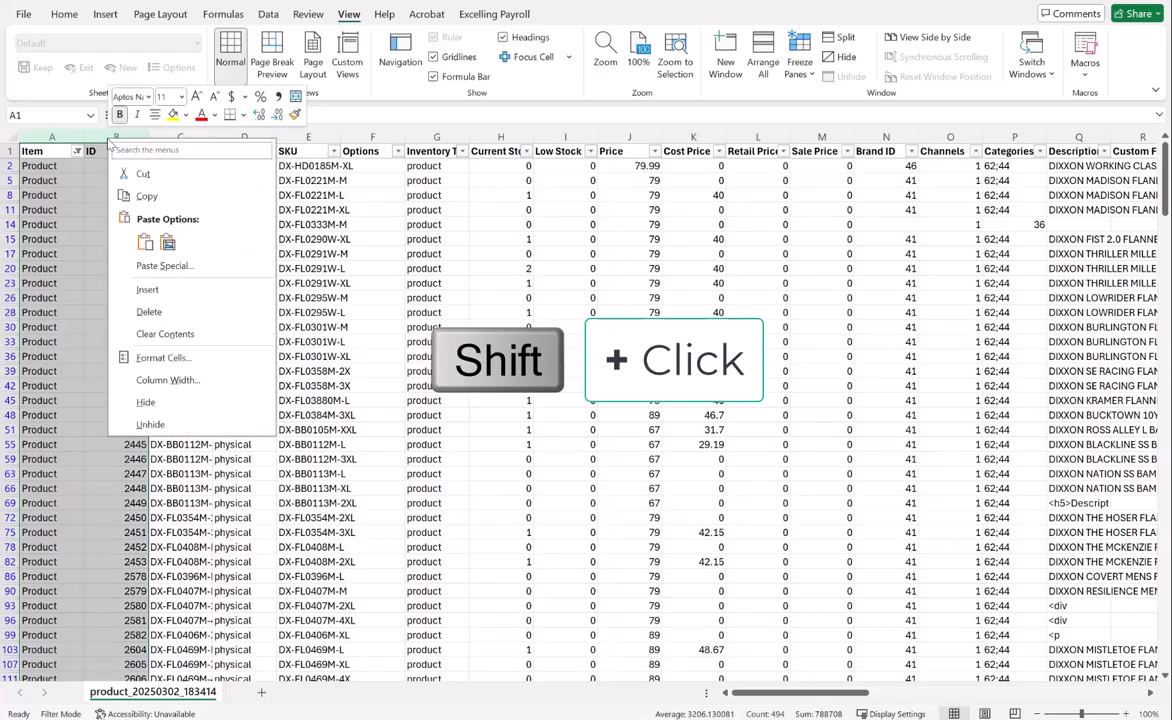
pyautogui.click(146, 195)
pyautogui.hotkey('ctrl', 'n')
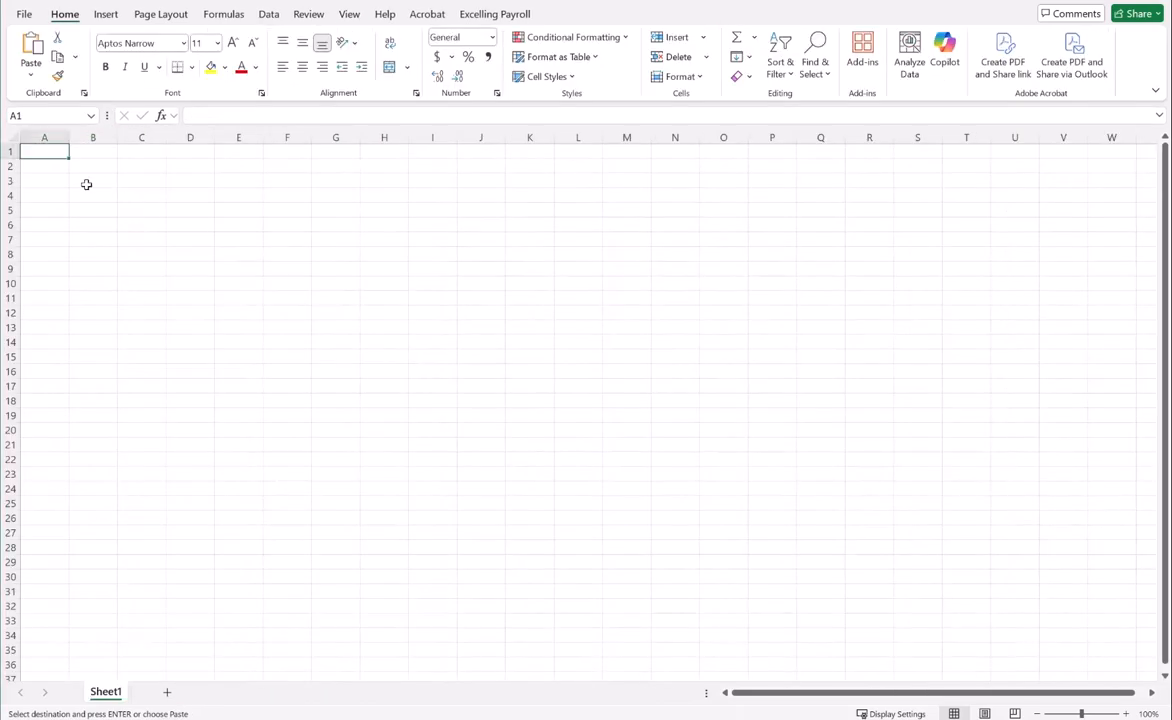
pyautogui.hotkey('ctrl', 'v')
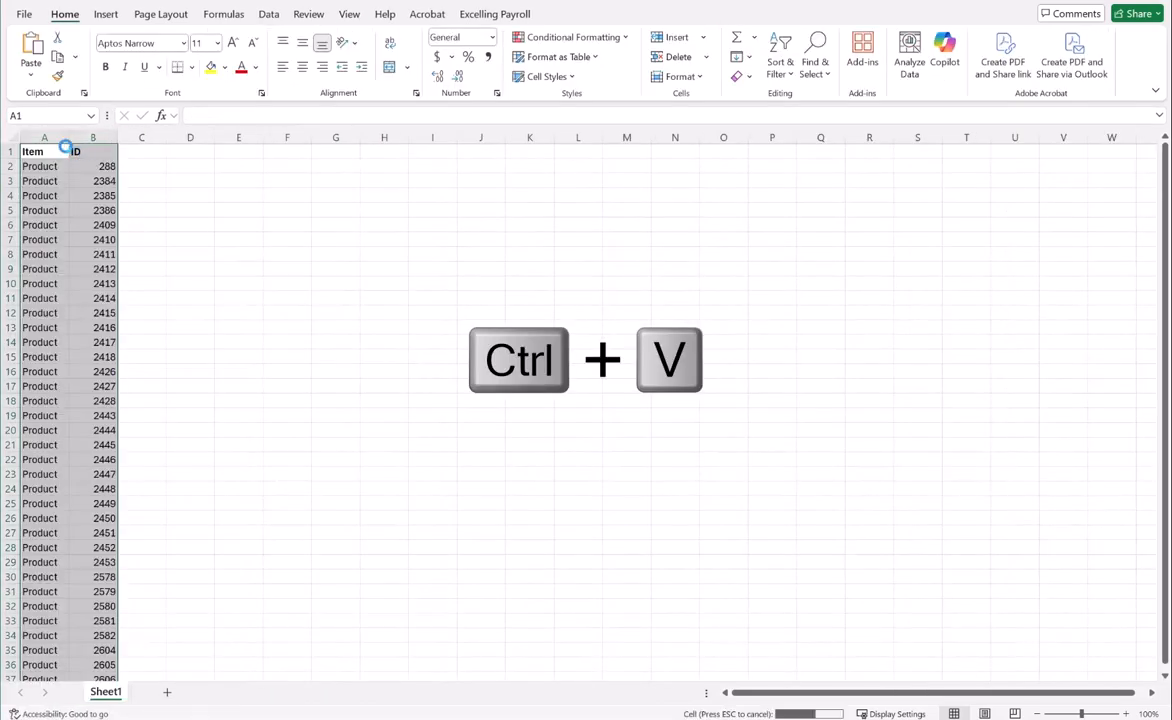
# Copy the SKU column from the product export into the new workbook, starting at cell C1.
pyautogui.hotkey('alt', 'Tab')
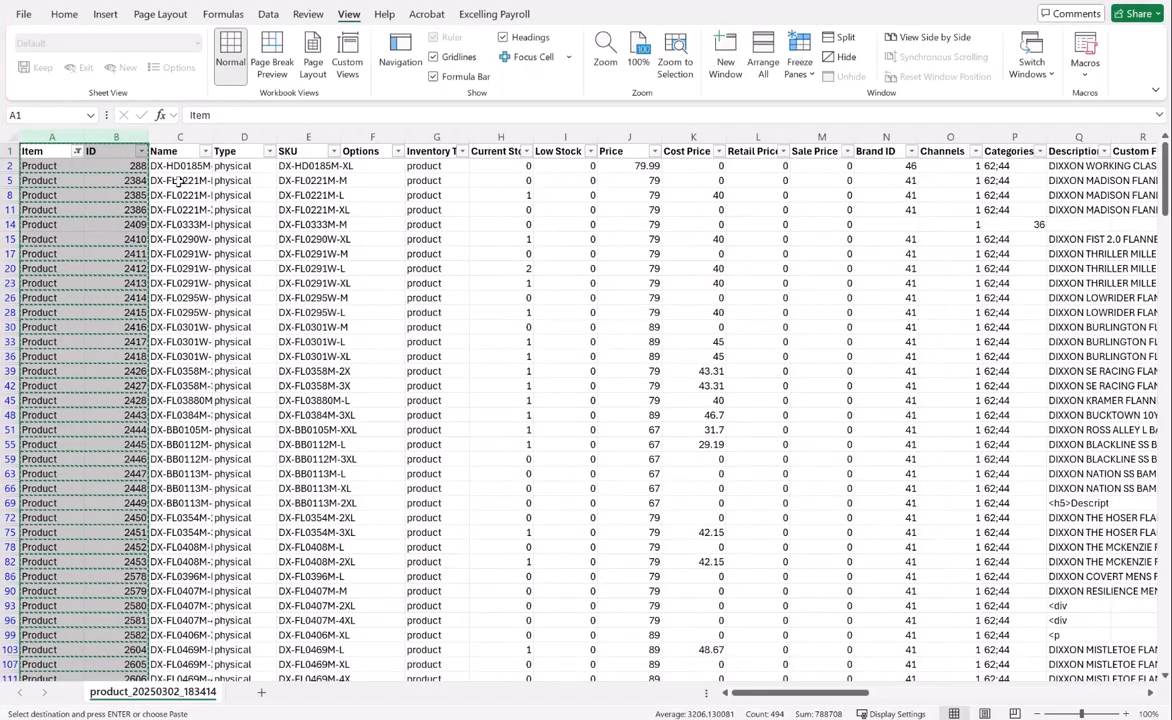
pyautogui.click(309, 136)
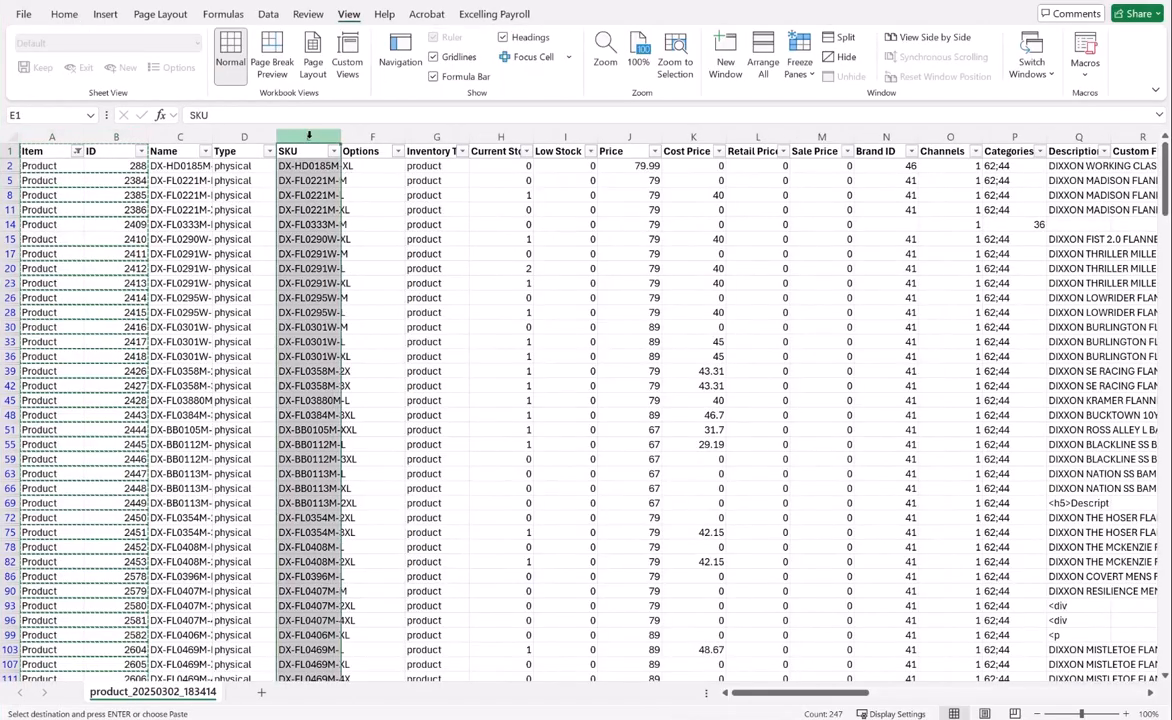
pyautogui.hotkey('ctrl', 'c')
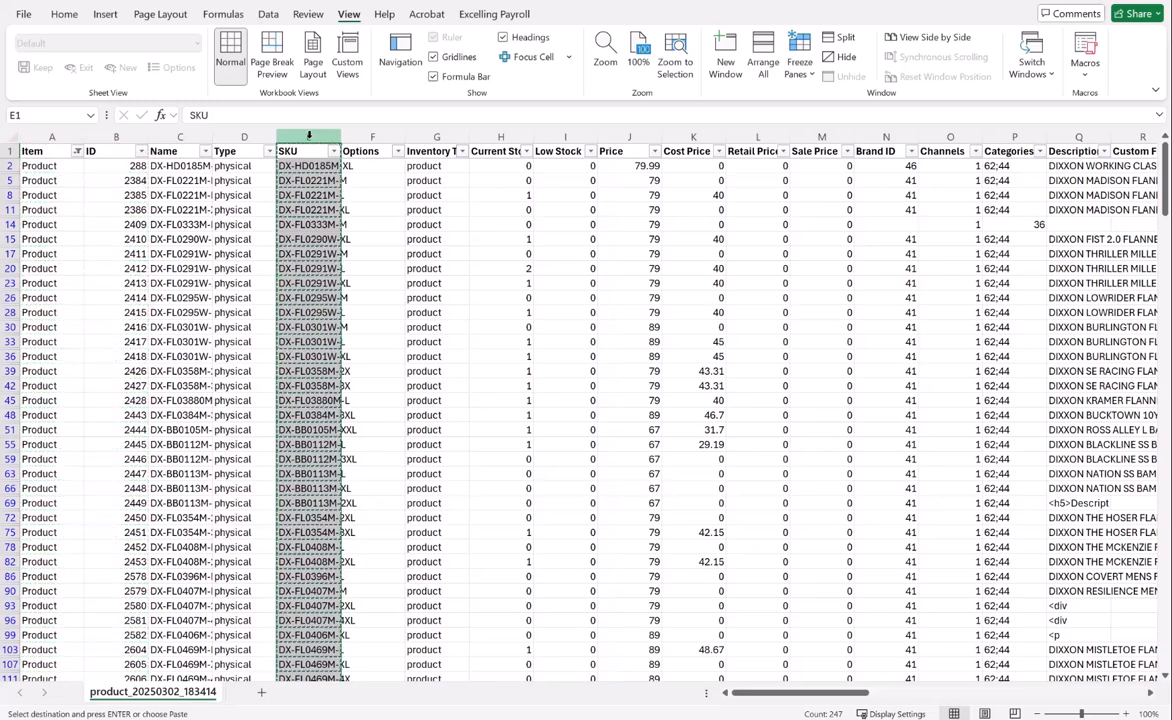
pyautogui.hotkey('alt', 'Tab')
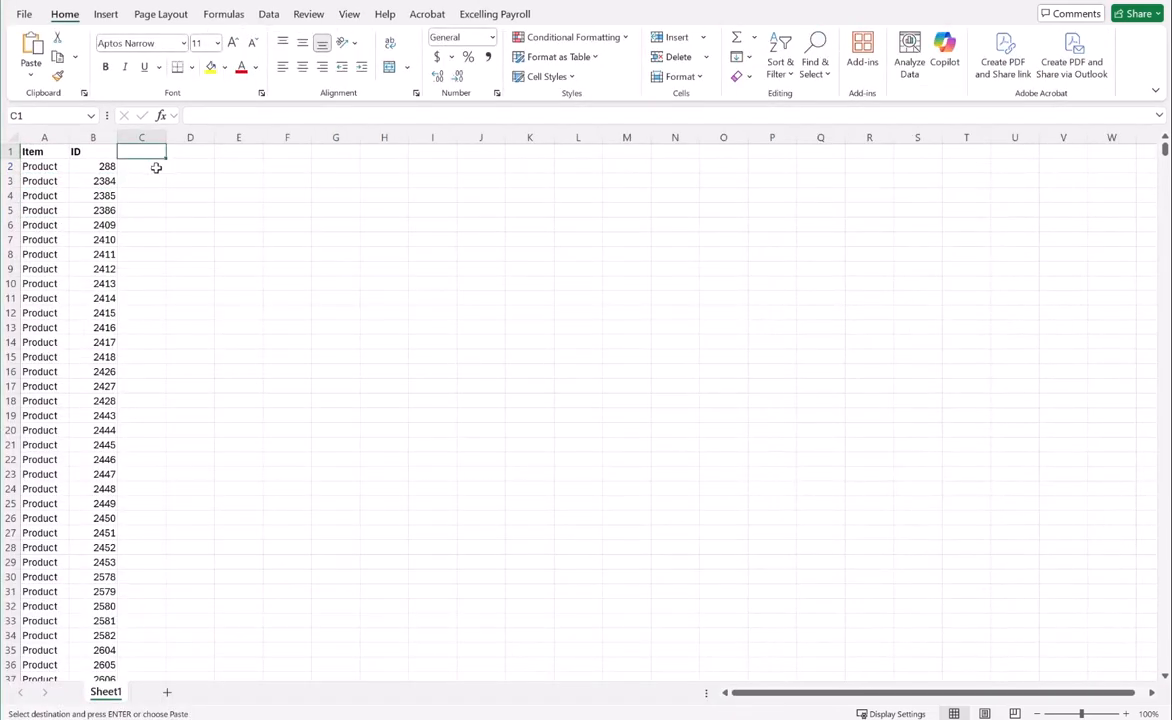
pyautogui.hotkey('ctrl', 'v')
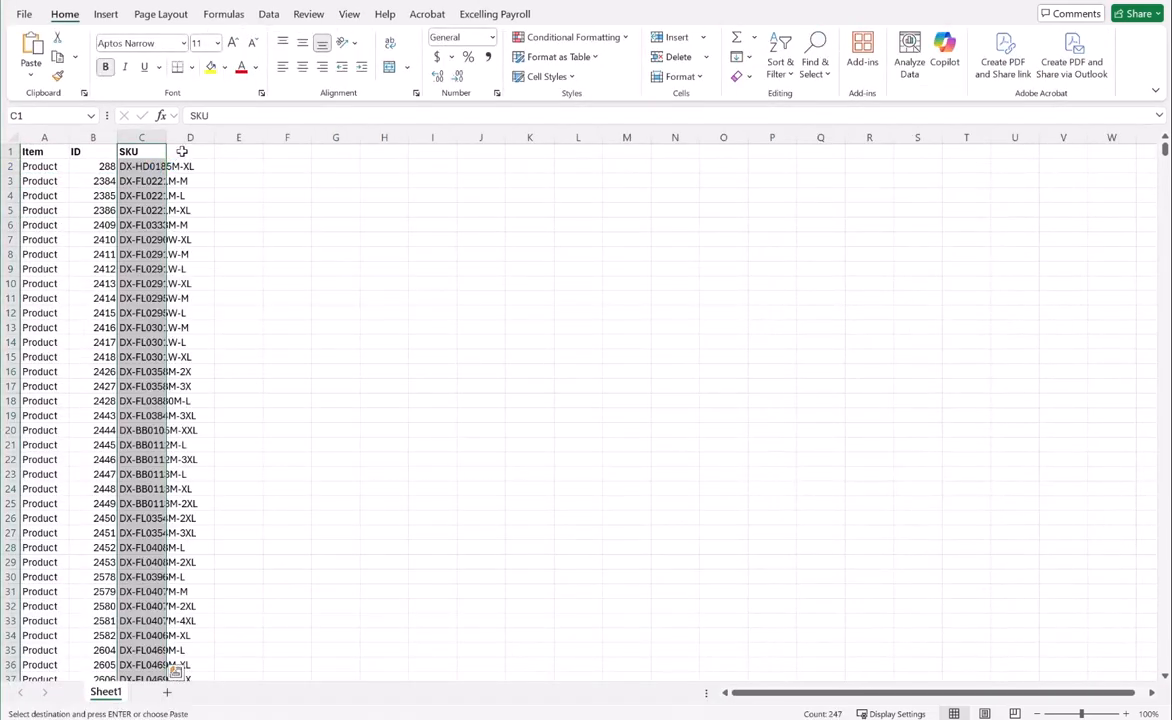
# Copy the Weight, Width, Height and Depth columns from the product export into the new workbook, starting at cell D1.
pyautogui.click(173, 149)
pyautogui.hotkey('alt', 'Tab')
pyautogui.hscroll(10, 541, 230)
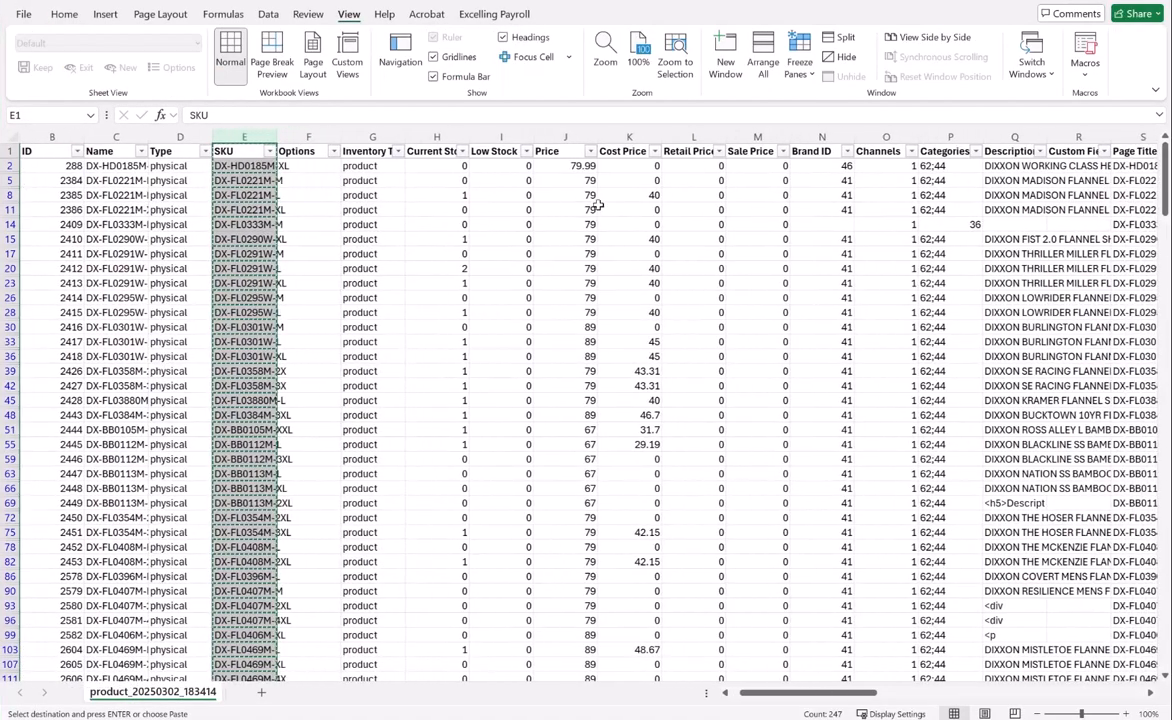
pyautogui.hscroll(12, 607, 228)
pyautogui.click(372, 137)
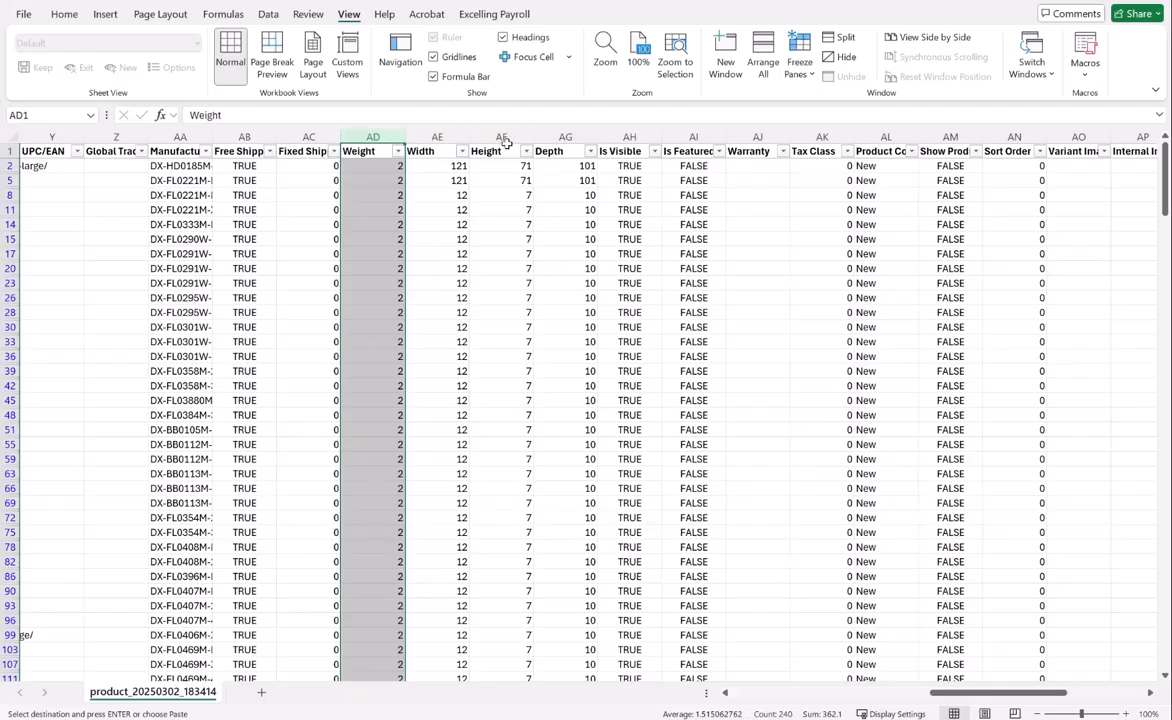
pyautogui.keyDown('shift'); pyautogui.click(556, 136); pyautogui.keyUp('shift')
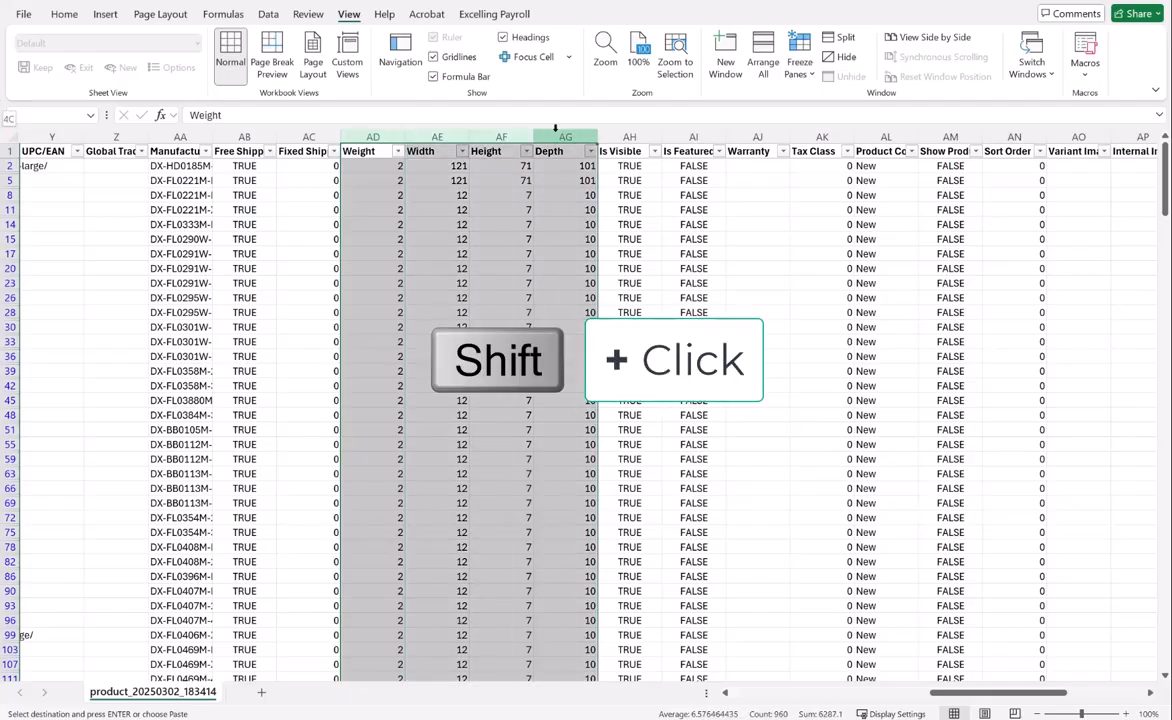
pyautogui.hotkey('ctrl', 'c')
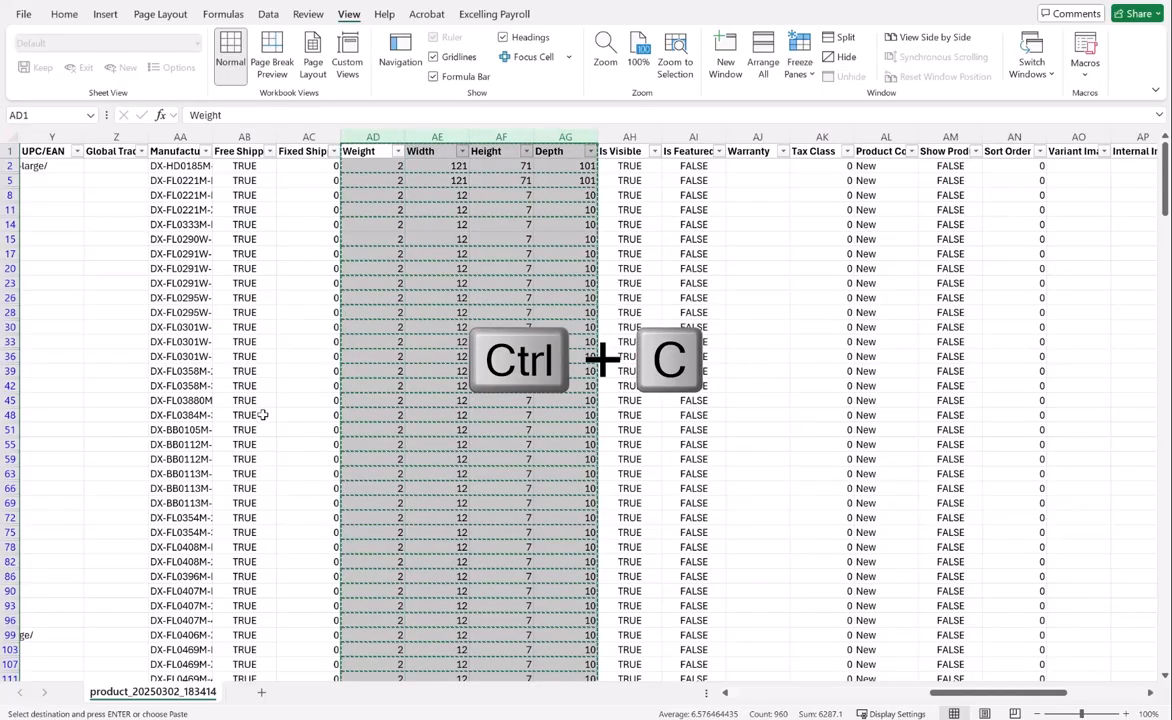
pyautogui.hotkey('alt', 'Tab')
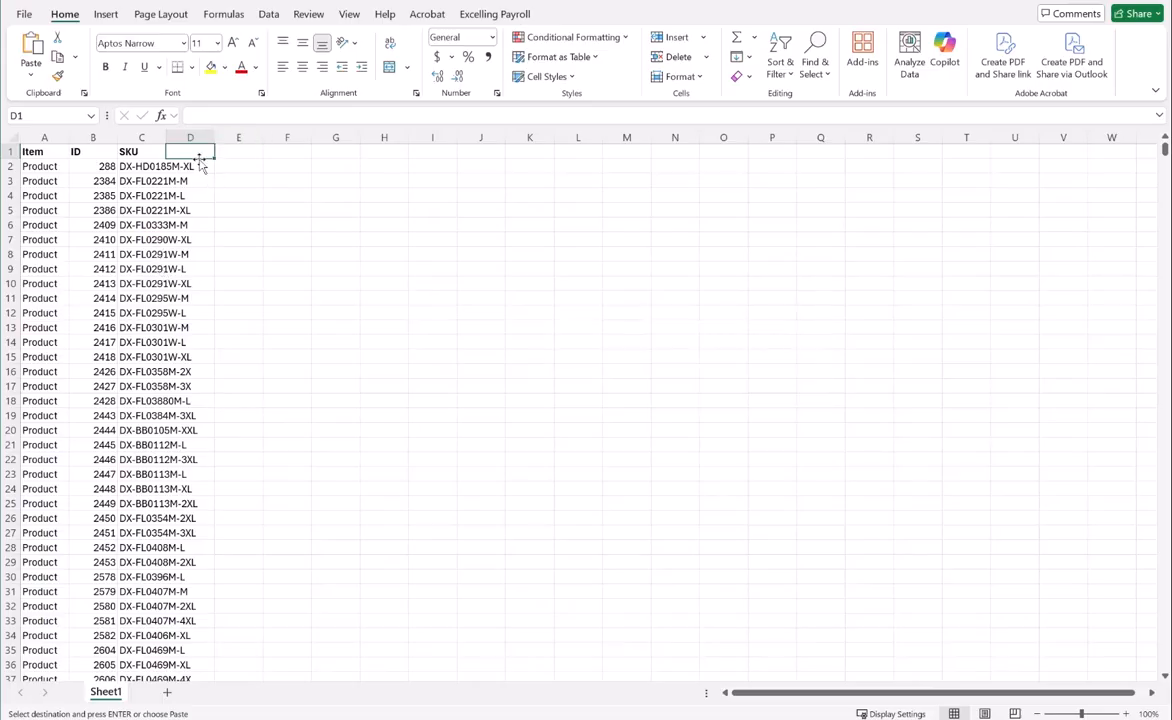
pyautogui.hotkey('ctrl', 'v')
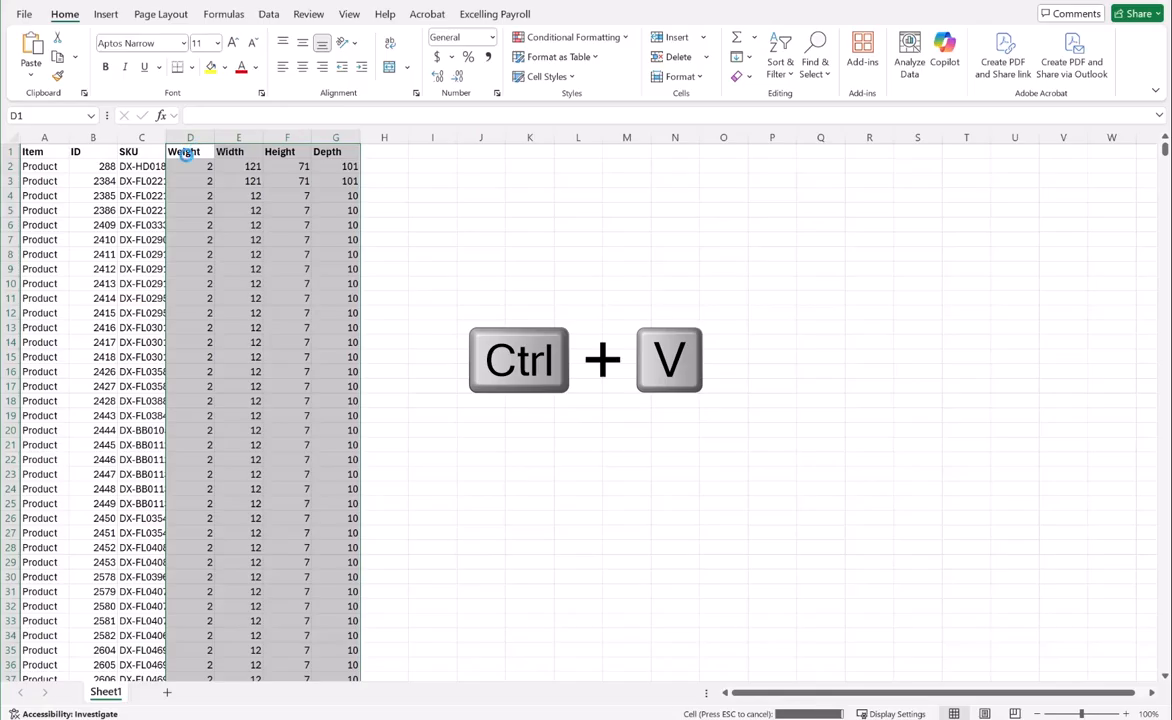
# Widen all columns of the new sheet equally, and make the SKU column wider still so its codes fit.
pyautogui.click(12, 138)
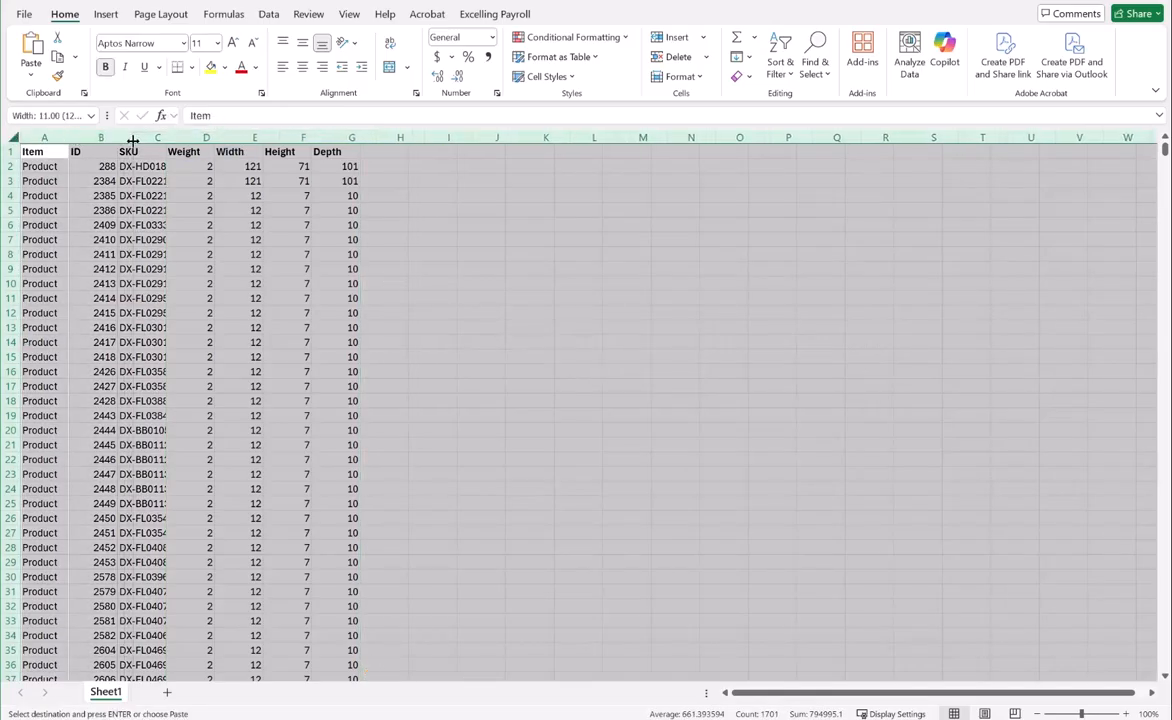
pyautogui.doubleClick(114, 137)
pyautogui.click(185, 181)
pyautogui.moveTo(215, 137); pyautogui.dragTo(263, 138)
pyautogui.click(617, 225)
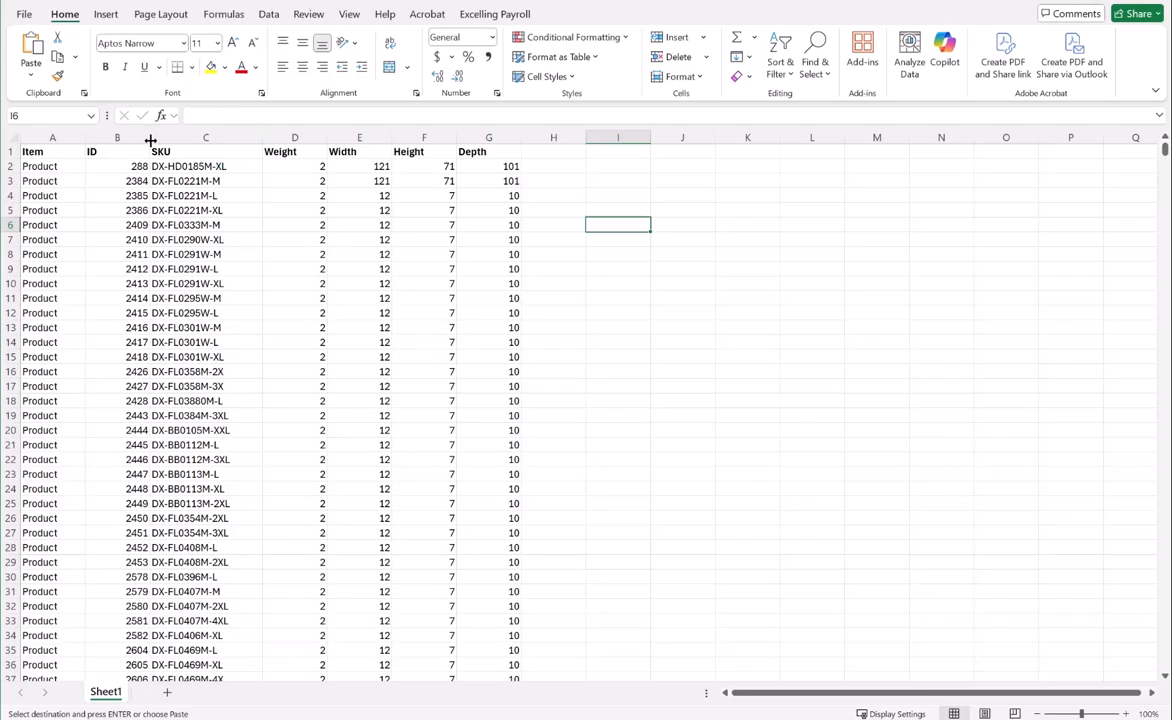
# Start saving a copy of the workbook in Downloads under the name "Bigc IMport dixxon w-h-d-weight - Mar 2 2025".
pyautogui.click(24, 14)
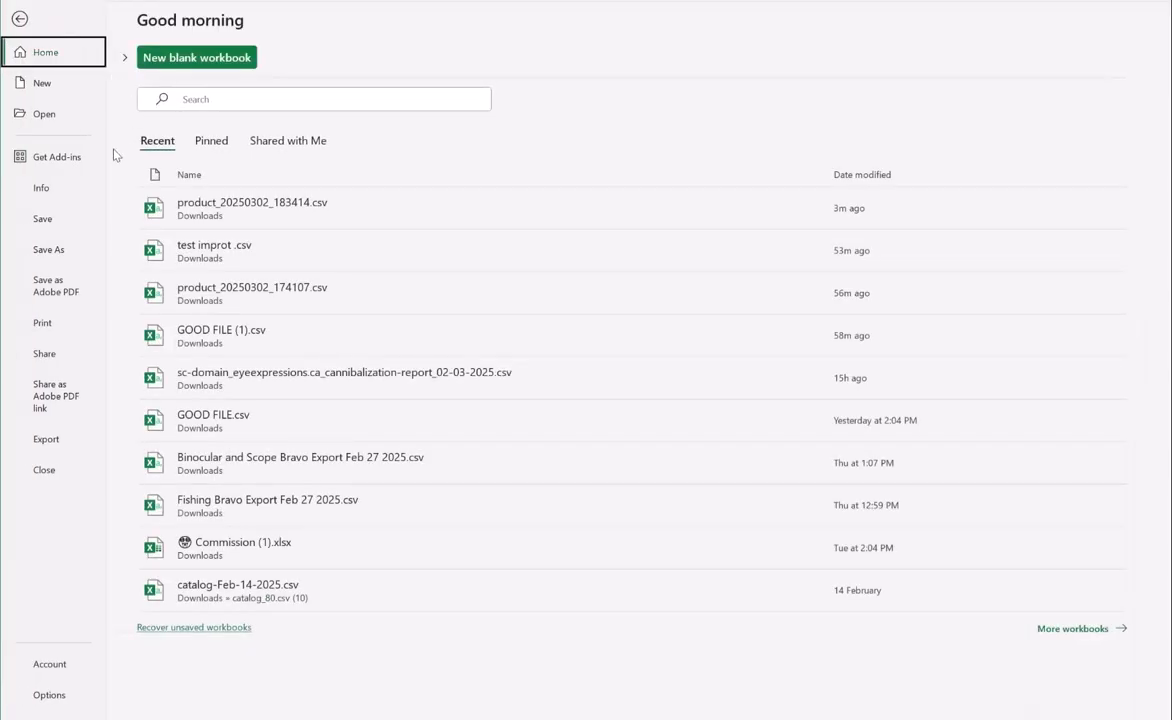
pyautogui.click(47, 249)
pyautogui.write('Big')
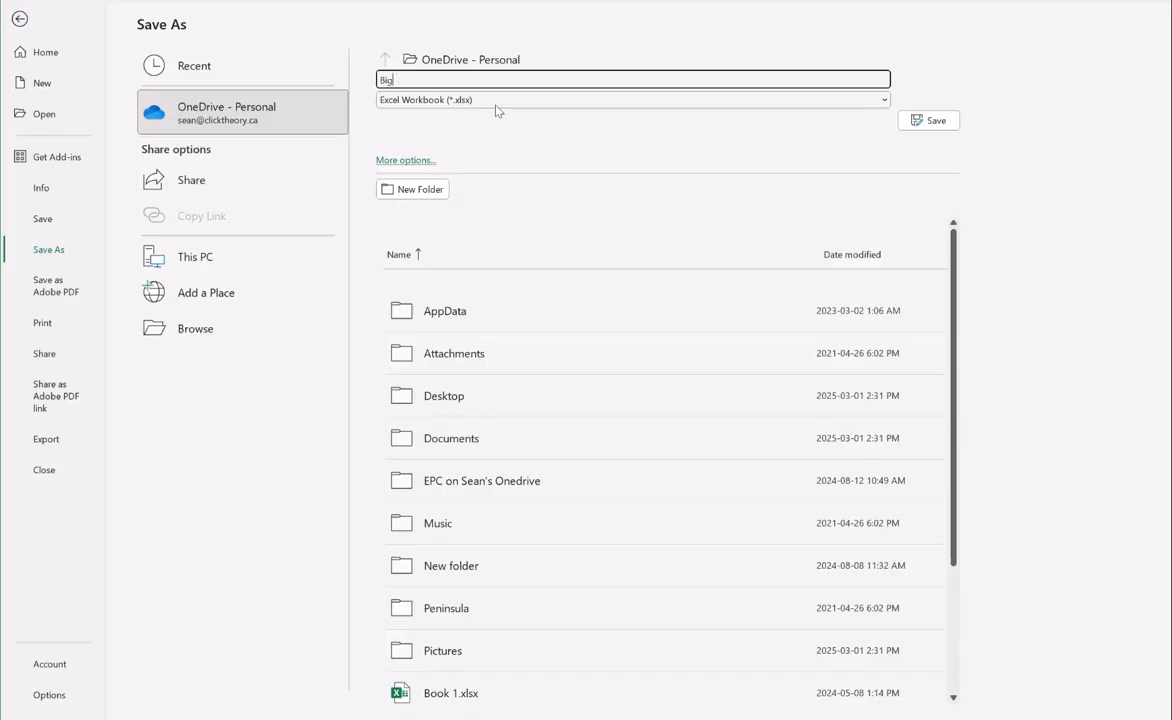
pyautogui.write('c IMpor')
pyautogui.write('t - Fe')
pyautogui.press('BackSpace')
pyautogui.press('BackSpace')
pyautogui.write('Mar 2 2025')
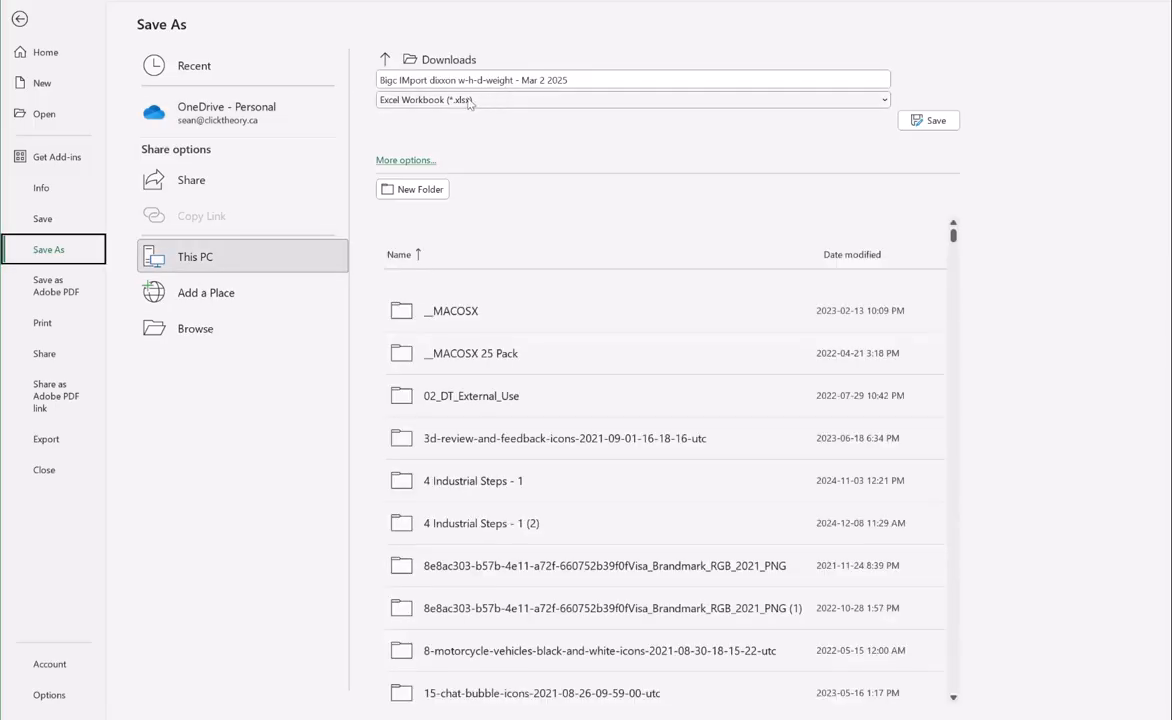
# Choose CSV (Comma delimited) as the file format and save the file.
pyautogui.click(469, 101)
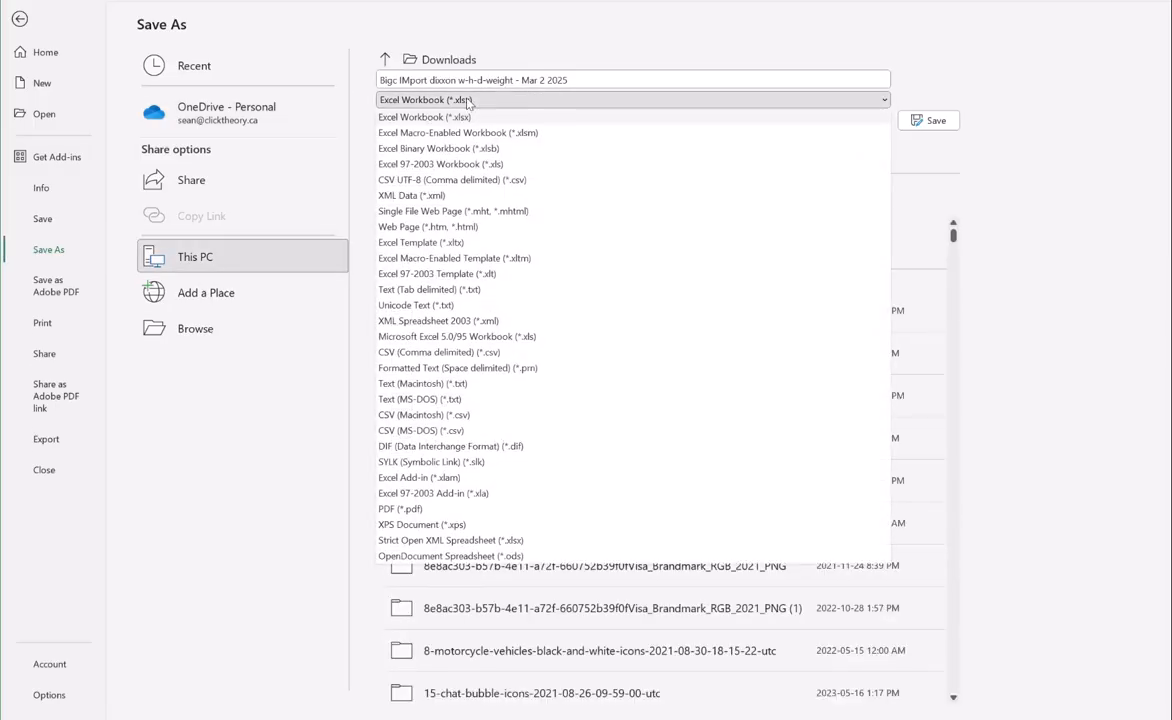
pyautogui.click(446, 352)
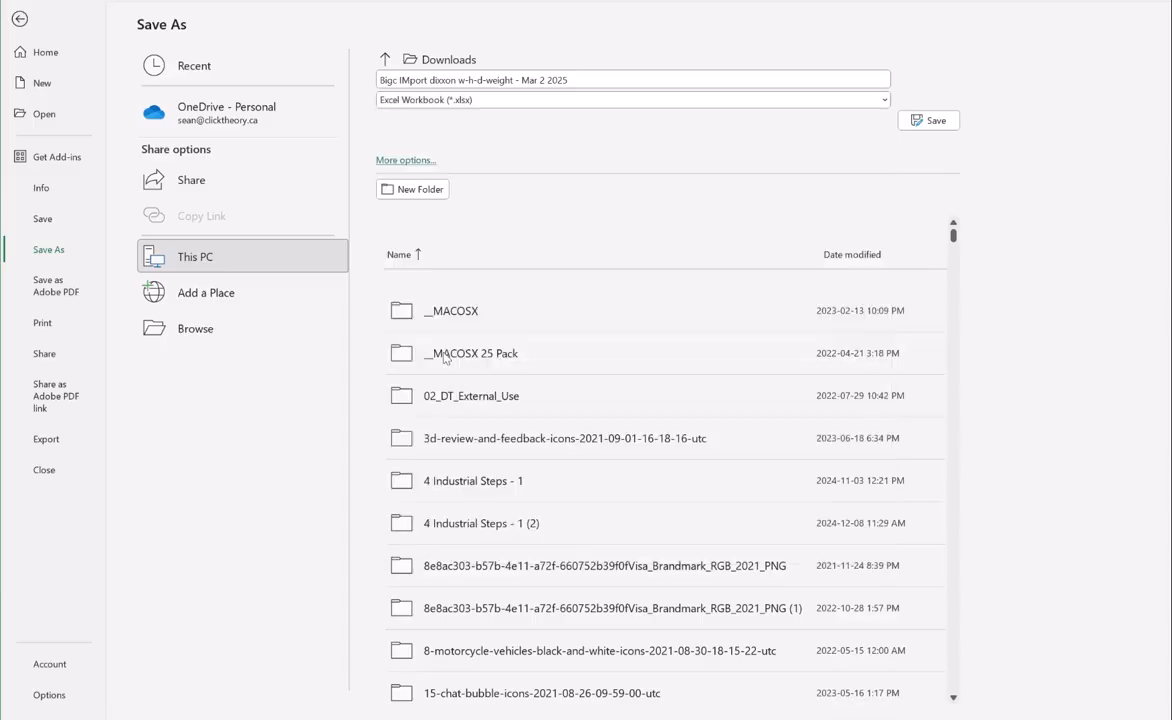
pyautogui.click(929, 122)
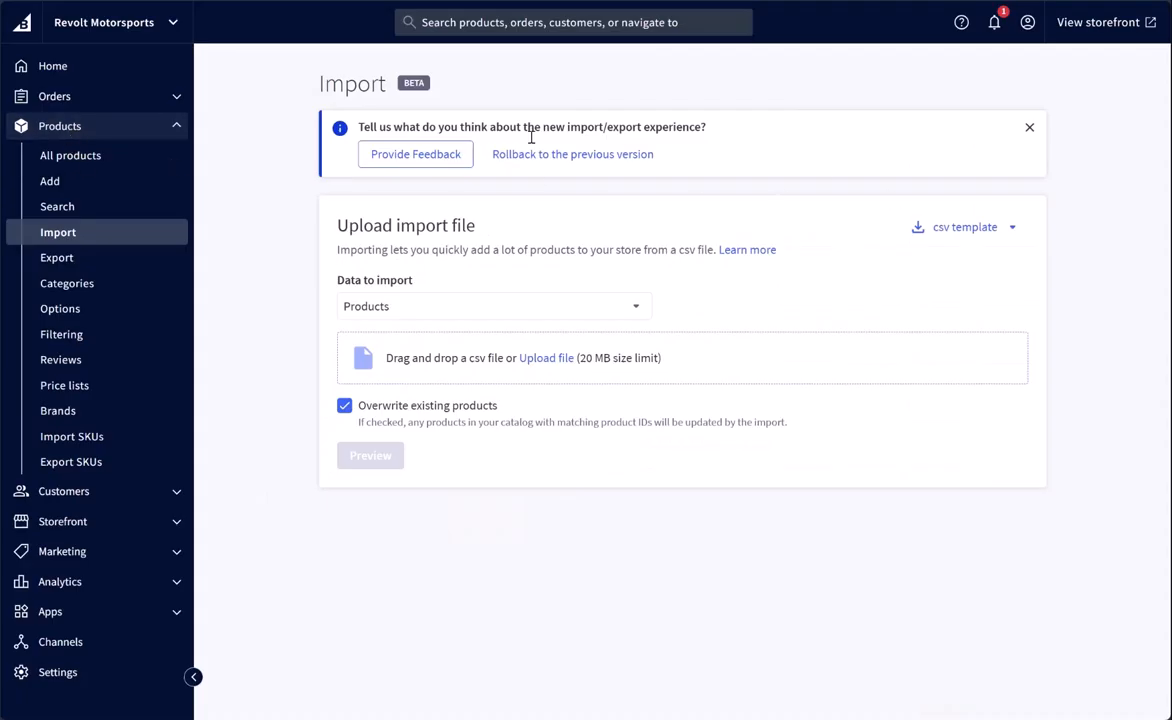
# Switch to BigCommerce, upload "Bigc IMport dixxon w-h-d-weight - Mar 2 2025.csv" on the product Import page and preview all its columns.
pyautogui.click(133, 213)
pyautogui.click(89, 260)
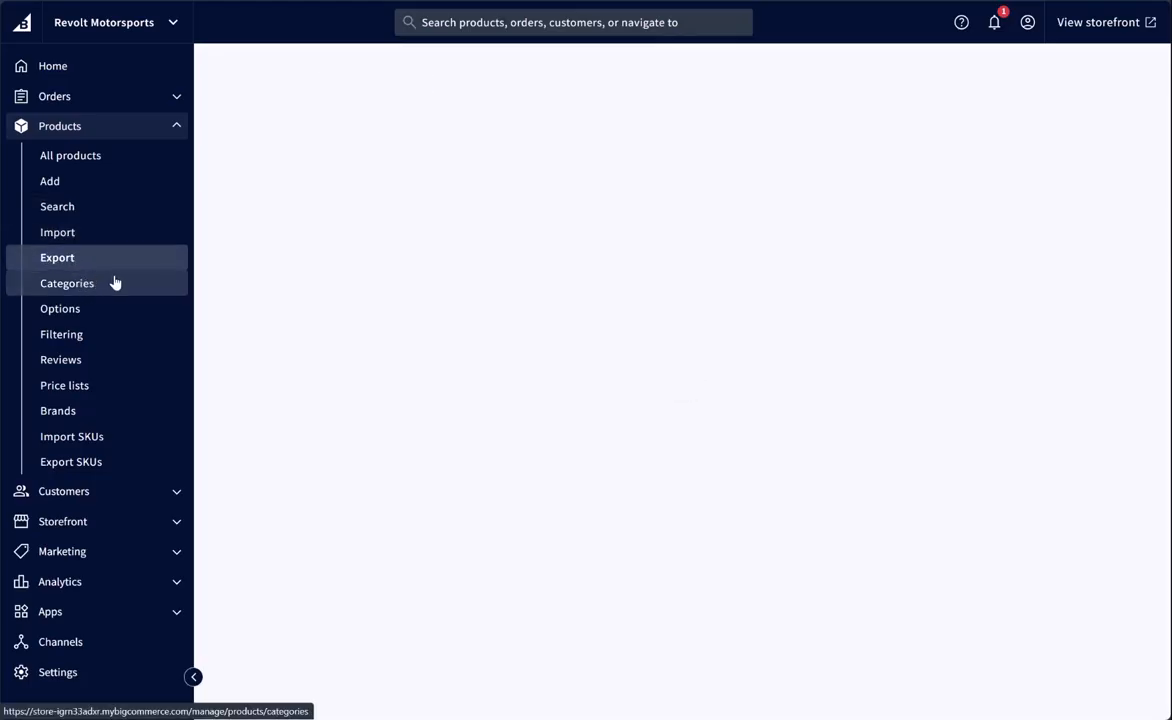
pyautogui.click(73, 236)
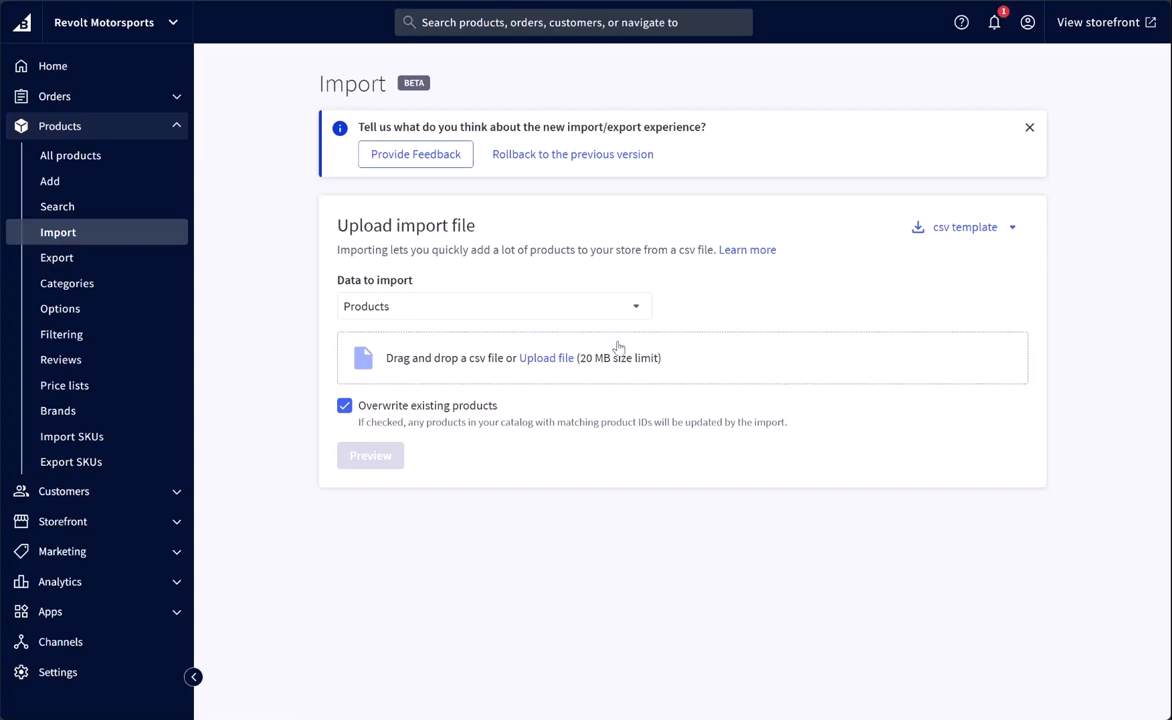
pyautogui.click(546, 358)
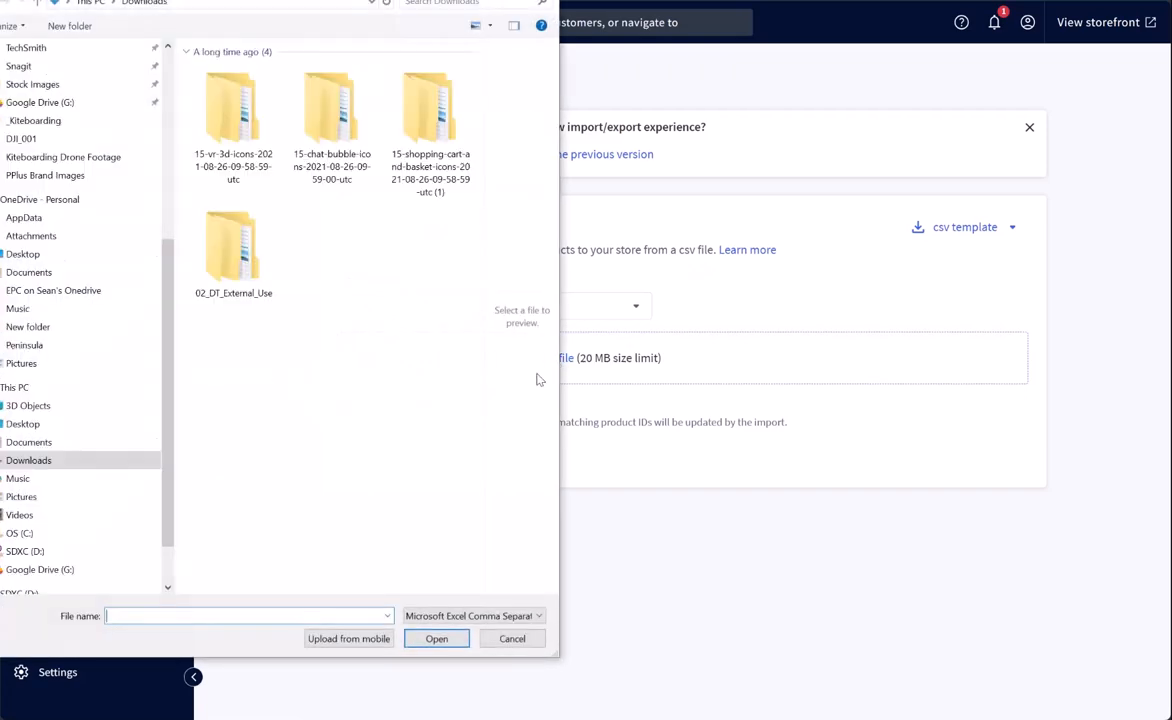
pyautogui.click(235, 117)
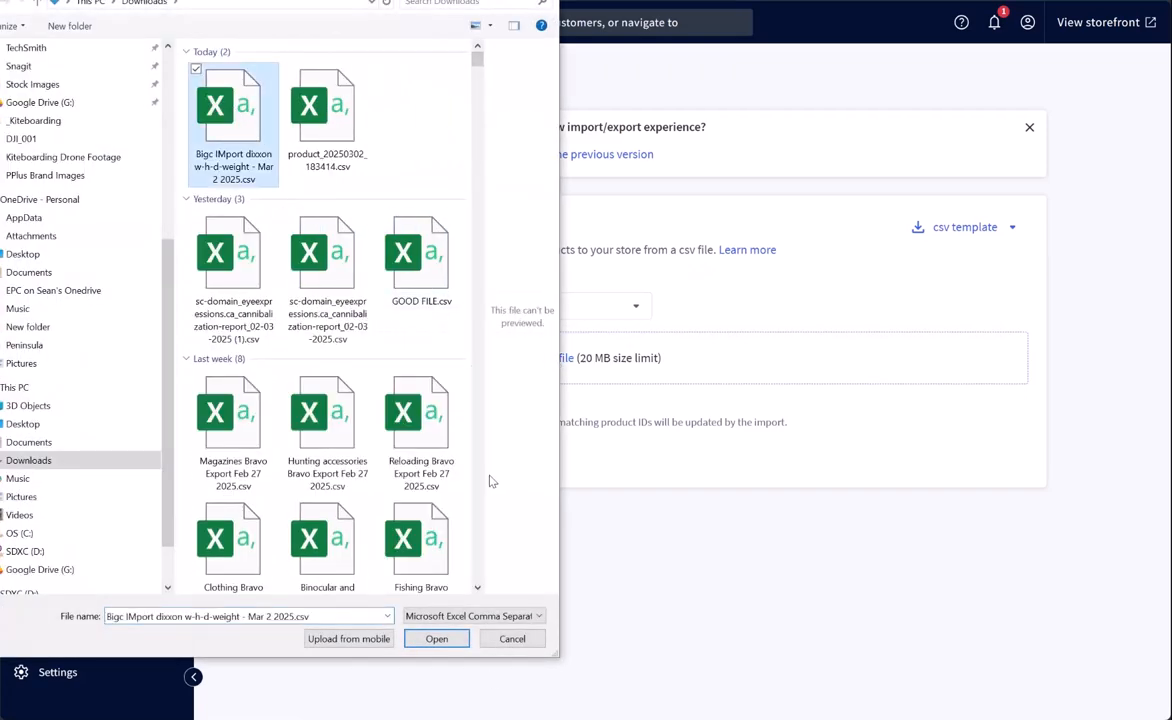
pyautogui.click(436, 639)
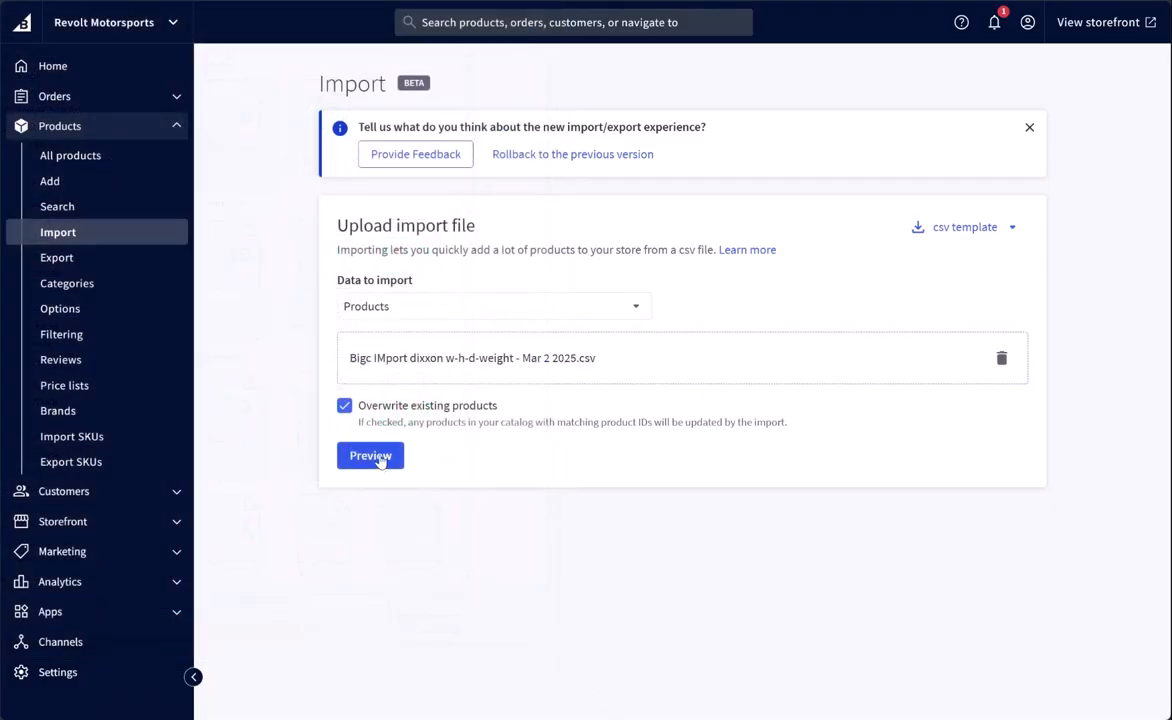
pyautogui.click(370, 453)
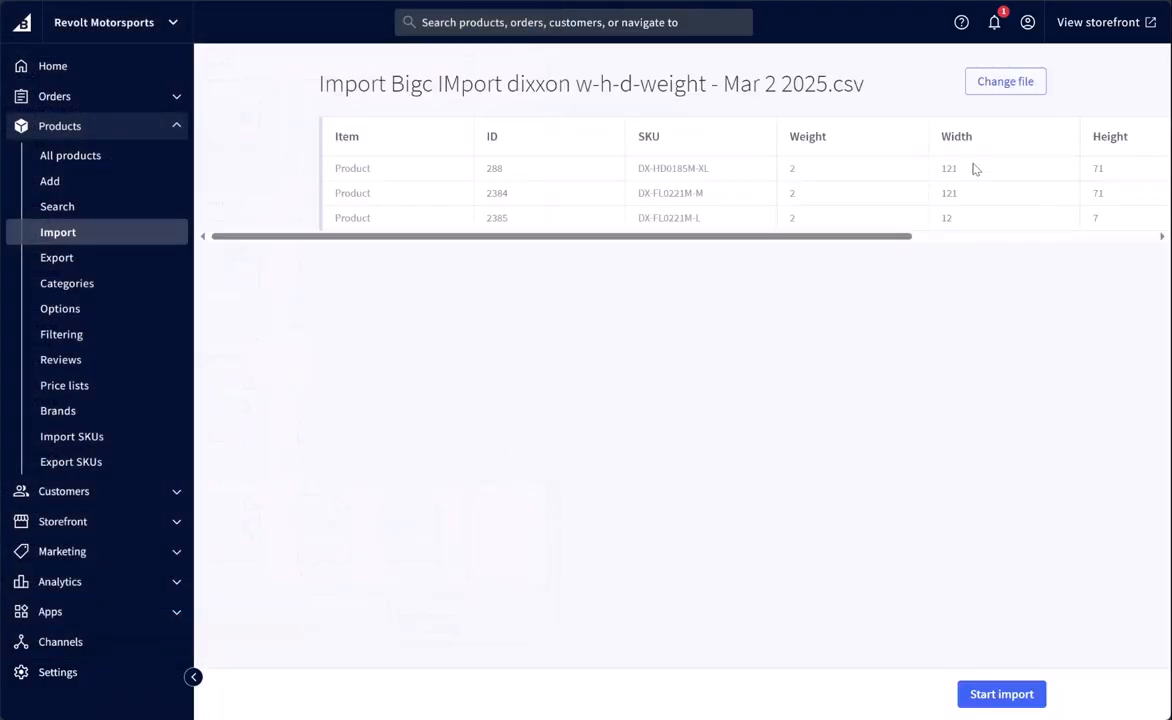
pyautogui.hscroll(3, 881, 247)
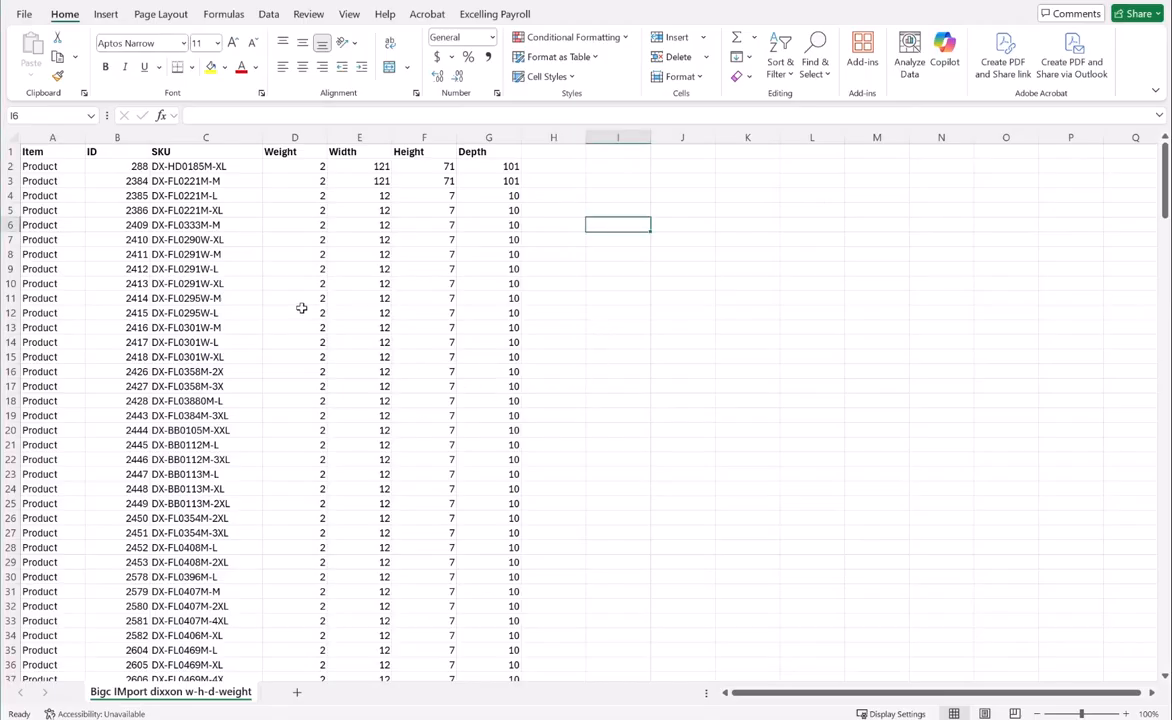
# Back in Excel, set Width, Height and Depth in row 2 to 12, 7 and 10, and copy them to row 3.
pyautogui.click(365, 166)
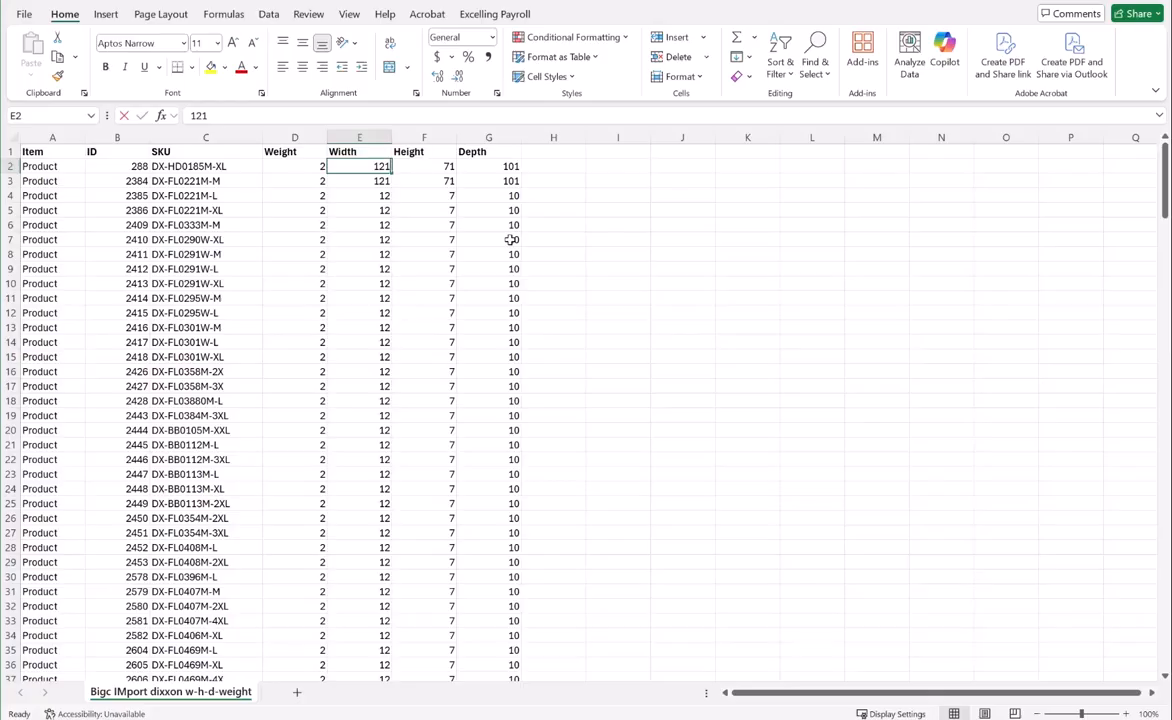
pyautogui.write('12')
pyautogui.press('Tab')
pyautogui.write('7')
pyautogui.press('Tab')
pyautogui.write('10')
pyautogui.moveTo(360, 166); pyautogui.dragTo(510, 166)
pyautogui.moveTo(521, 173); pyautogui.dragTo(522, 183)
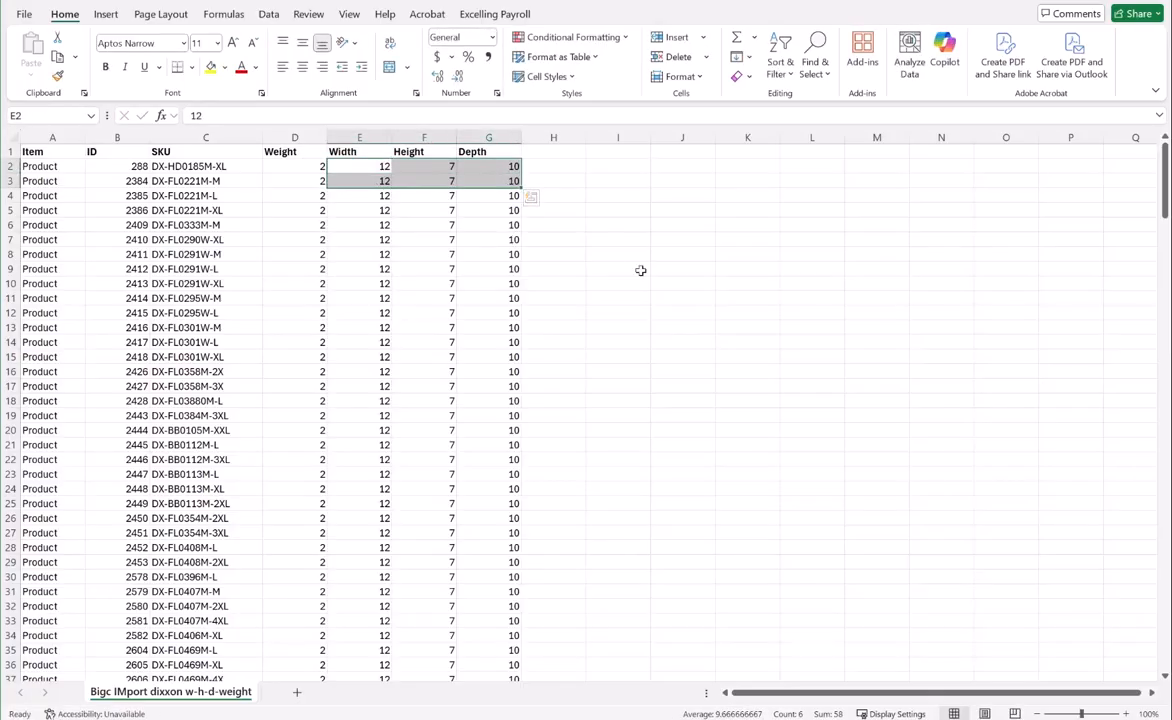
# Clear all product rows from row 4 down, keeping only the header and the first two products.
pyautogui.click(10, 195)
pyautogui.hotkey('ctrl', 'shift', 'Down')
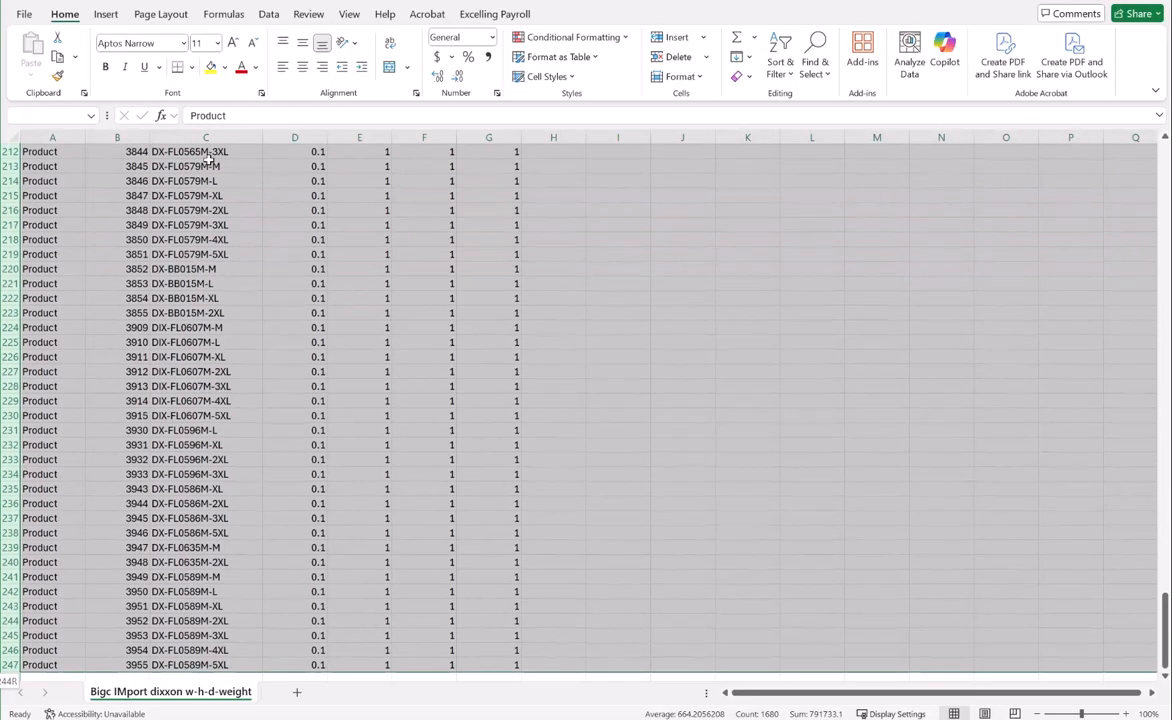
pyautogui.press('Delete')
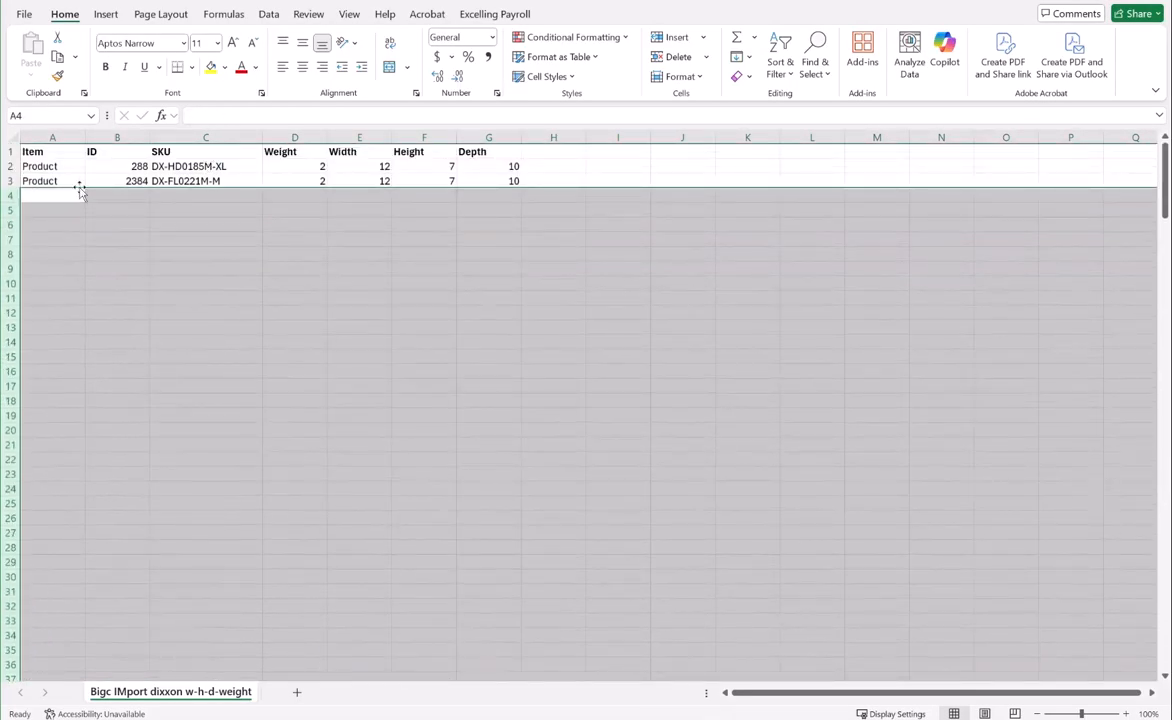
pyautogui.click(206, 284)
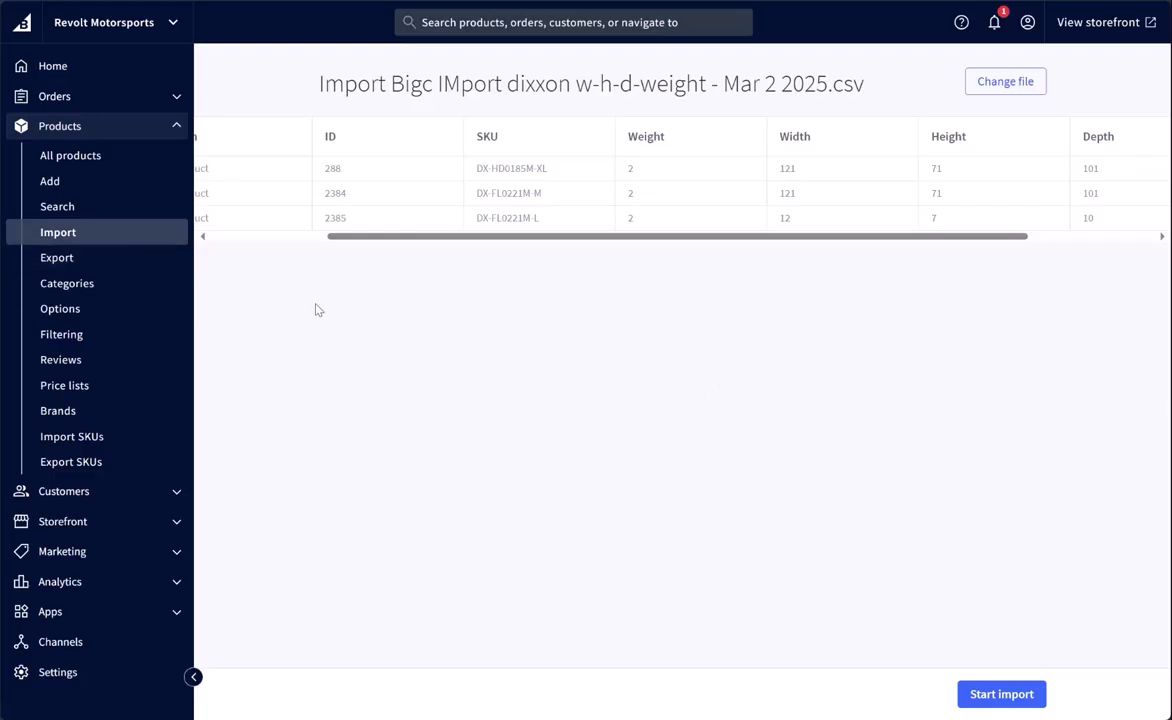
# In BigCommerce, collapse the navigation sidebar, replace the import file with the updated "Bigc IMport dixxon w-h-d-weight - Mar 2 2025.csv" and preview it.
pyautogui.click(194, 676)
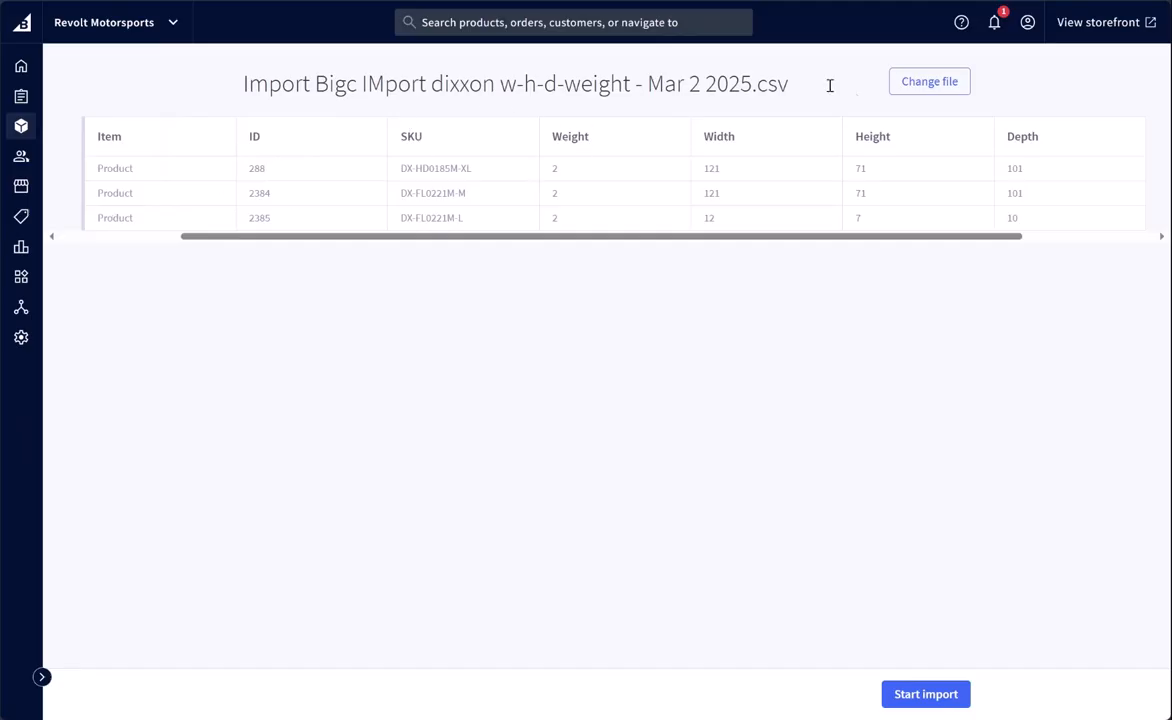
pyautogui.click(926, 86)
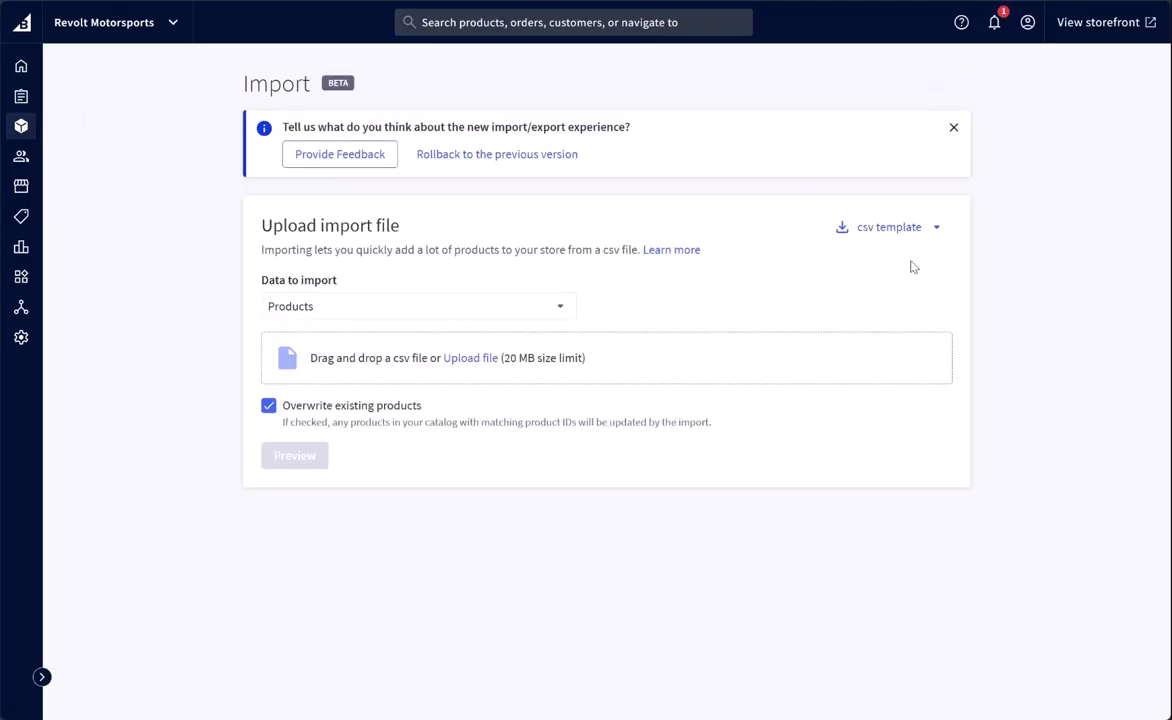
pyautogui.click(474, 357)
pyautogui.click(228, 120)
pyautogui.click(436, 638)
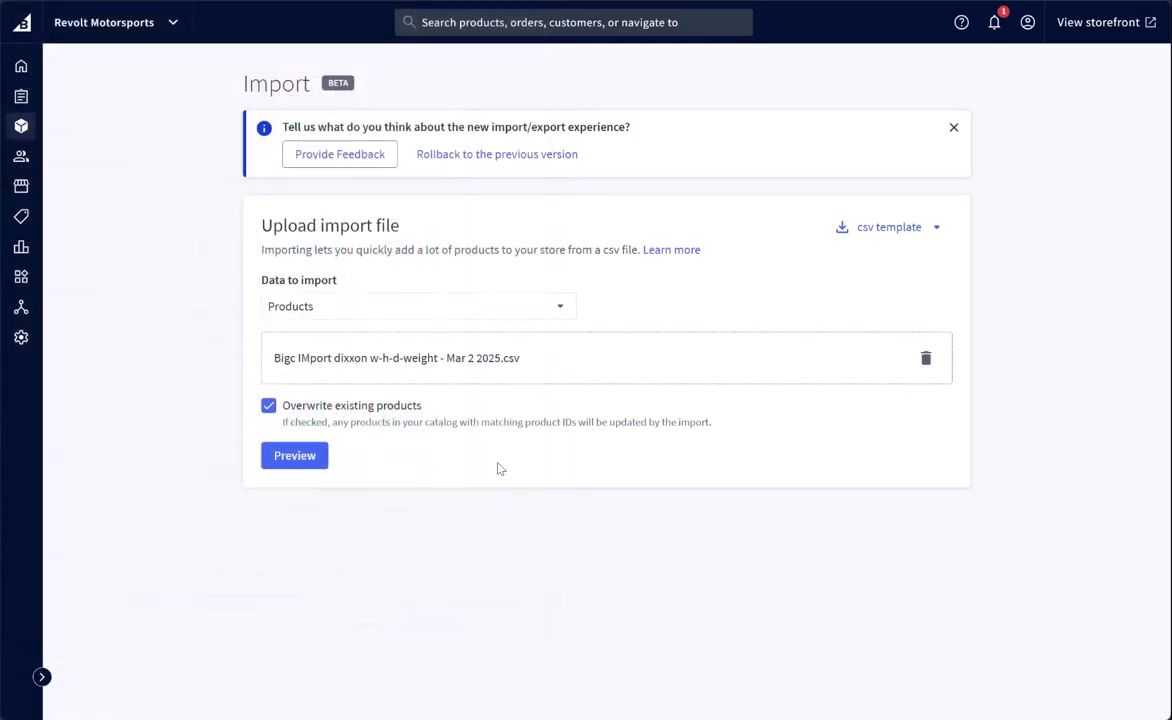
pyautogui.click(290, 456)
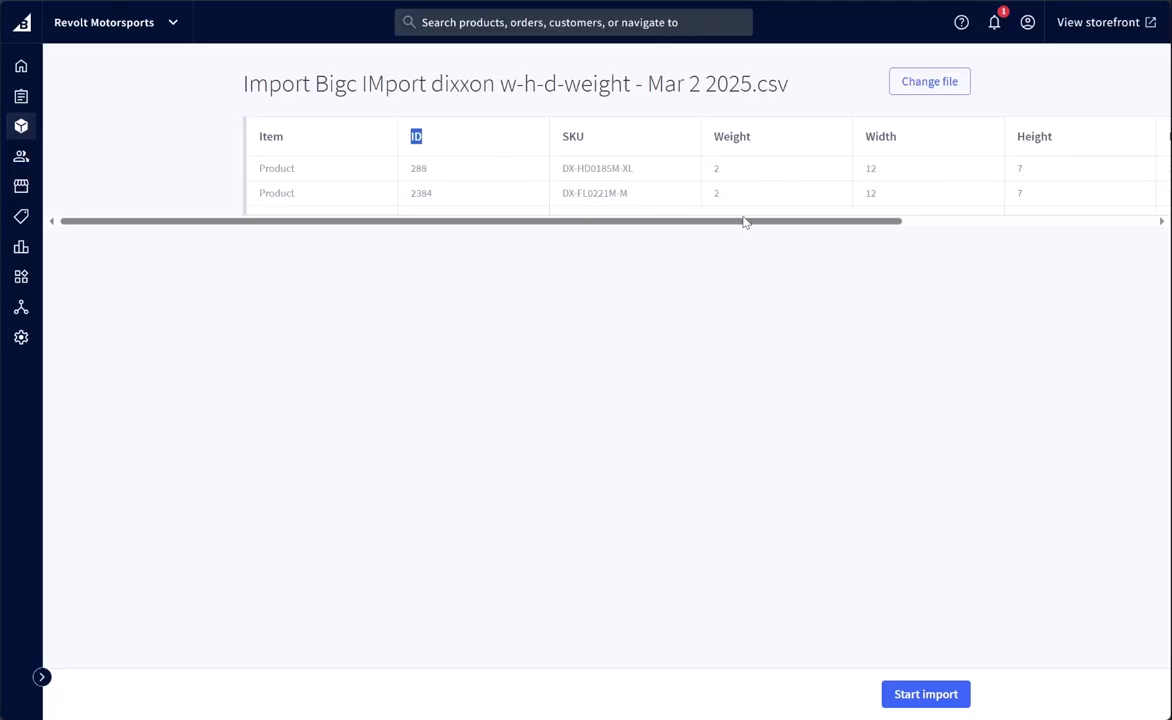
# Review the preview's SKU data, start the import of the two products and view the updated products.
pyautogui.moveTo(892, 223)
pyautogui.mouseDown()
pyautogui.moveTo(1116, 228)
pyautogui.moveTo(893, 228)
pyautogui.mouseUp()
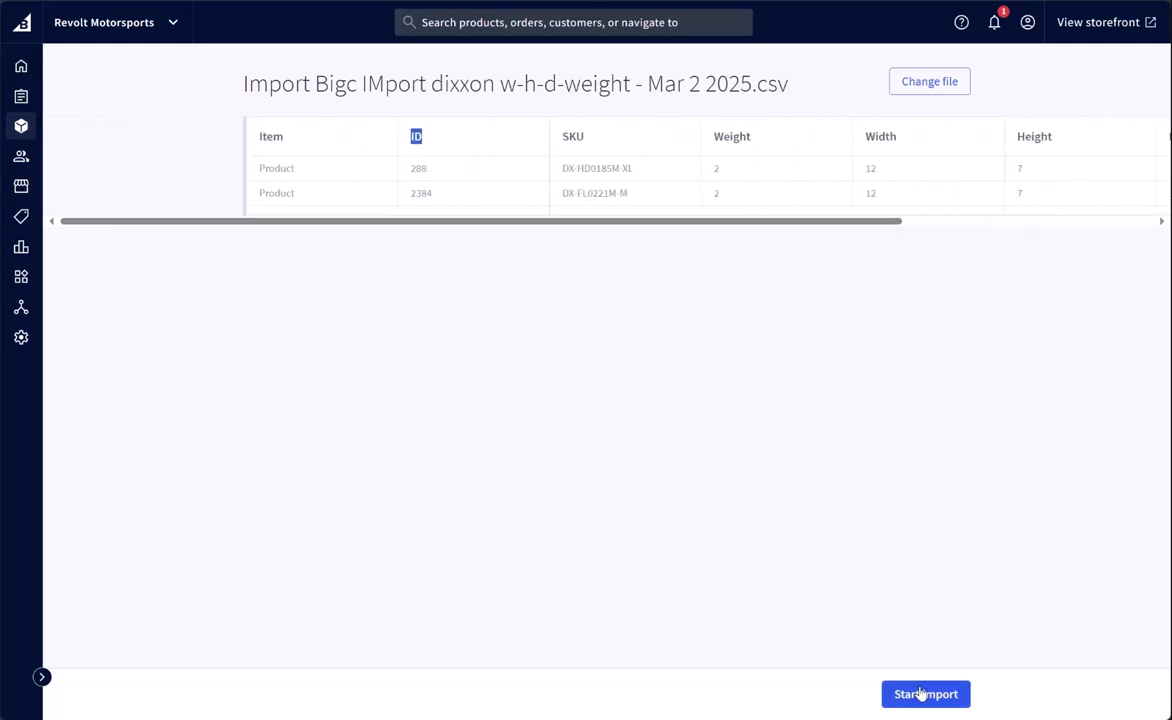
pyautogui.click(628, 171)
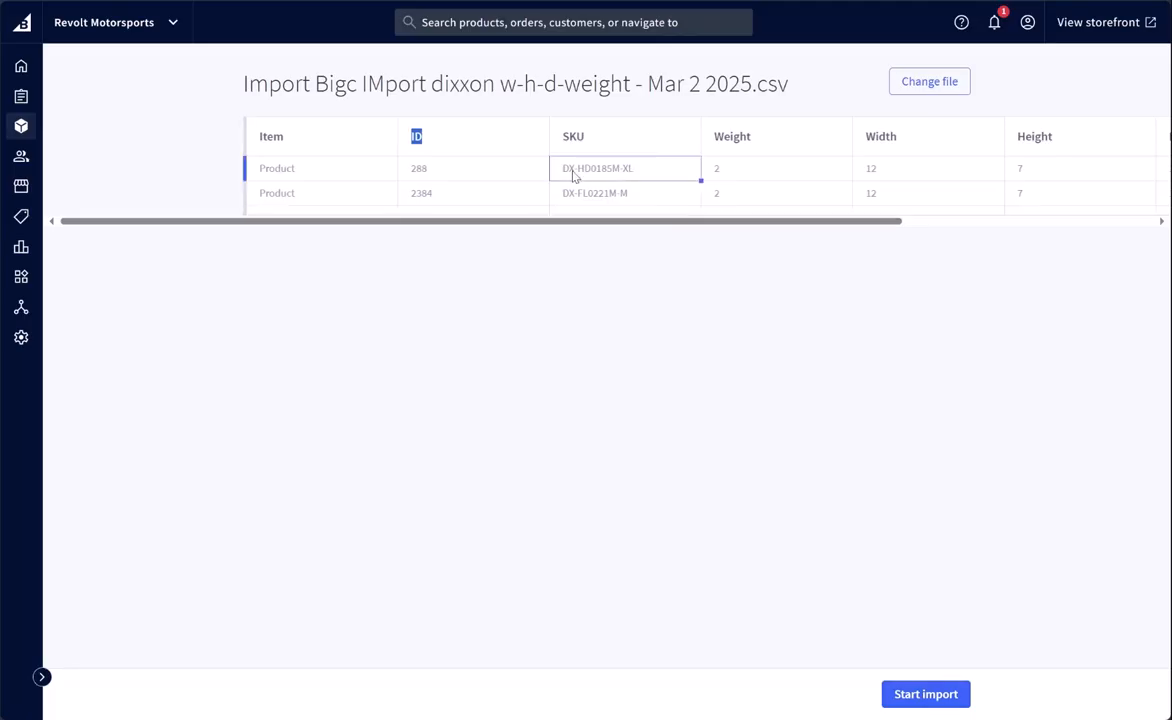
pyautogui.click(926, 694)
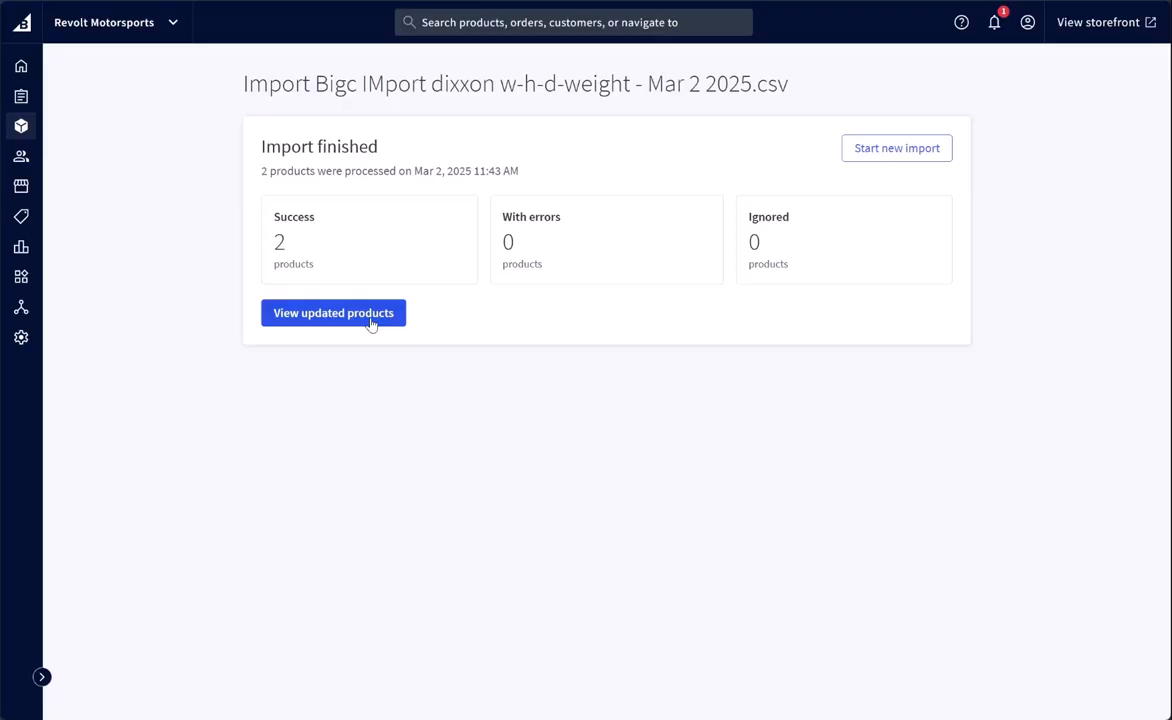
pyautogui.click(371, 316)
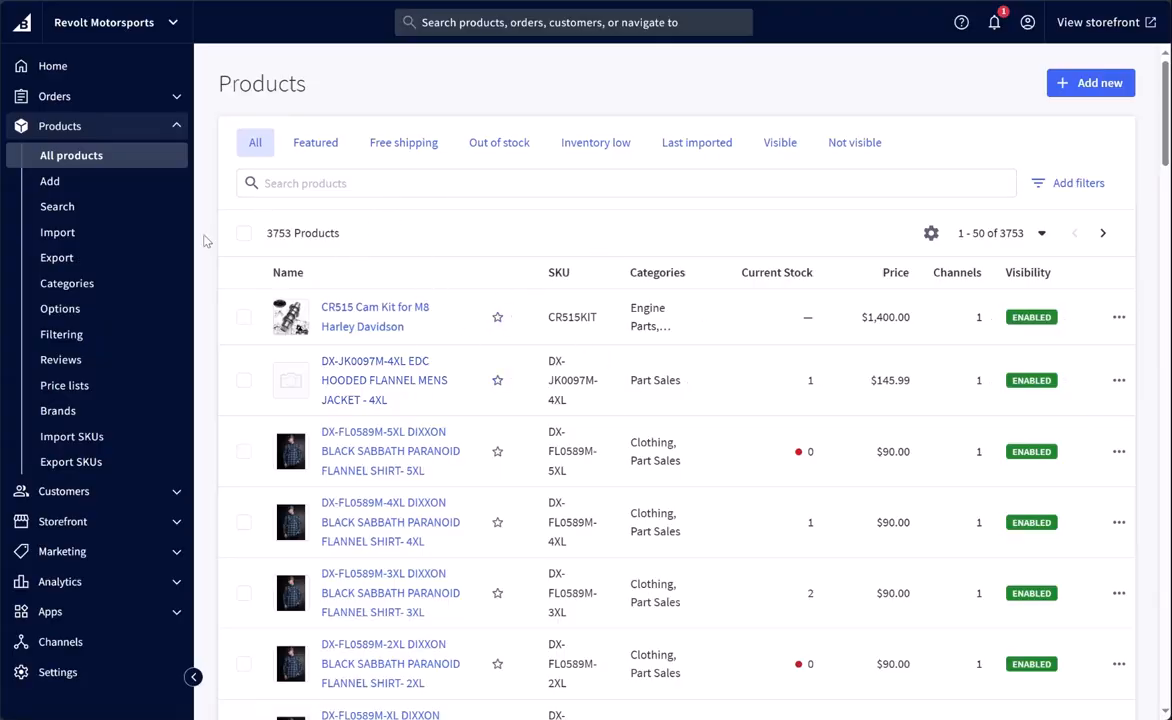
# Copy SKU DX-HD0185M-XL from the Excel sheet, search for it in the BigCommerce products and examine that product's dimensions and weight.
pyautogui.click(358, 183)
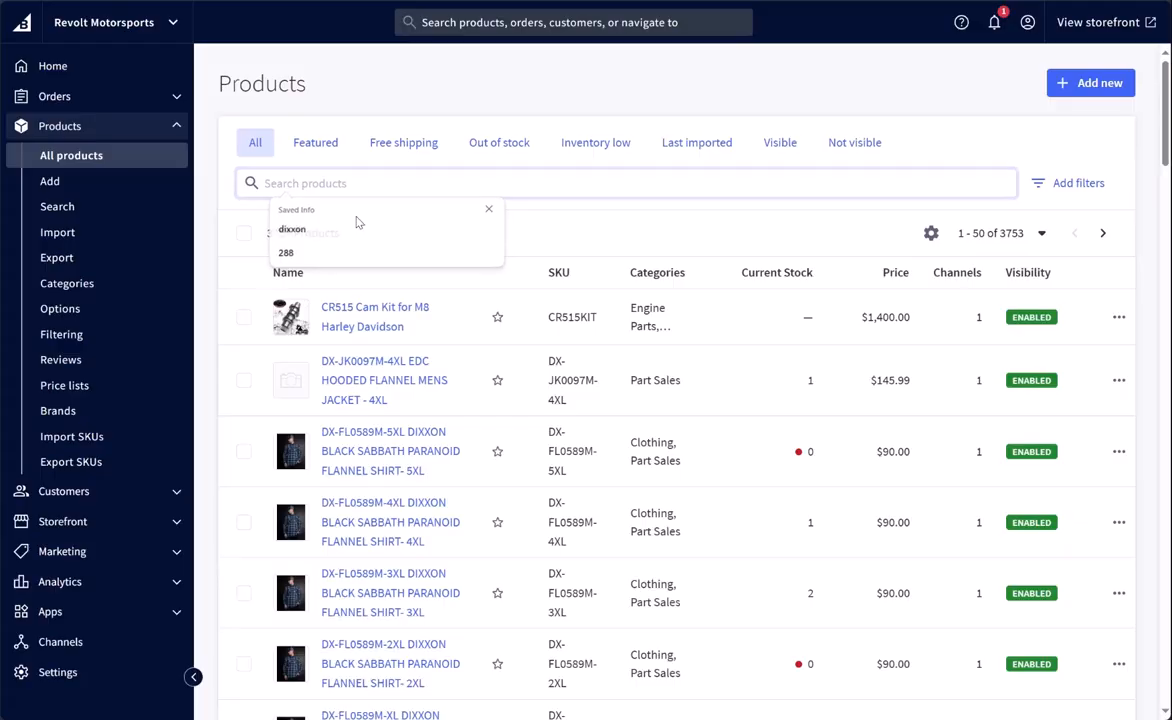
pyautogui.hotkey('alt', 'Tab')
pyautogui.click(229, 167)
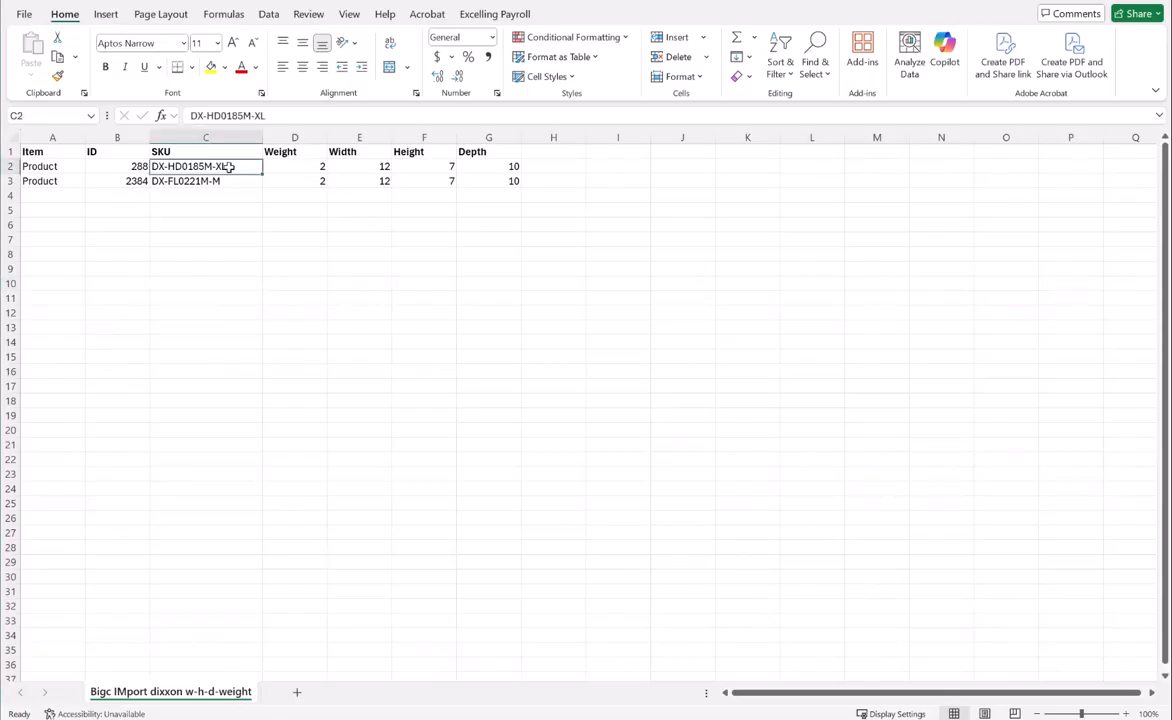
pyautogui.hotkey('ctrl', 'c')
pyautogui.hotkey('alt', 'Tab')
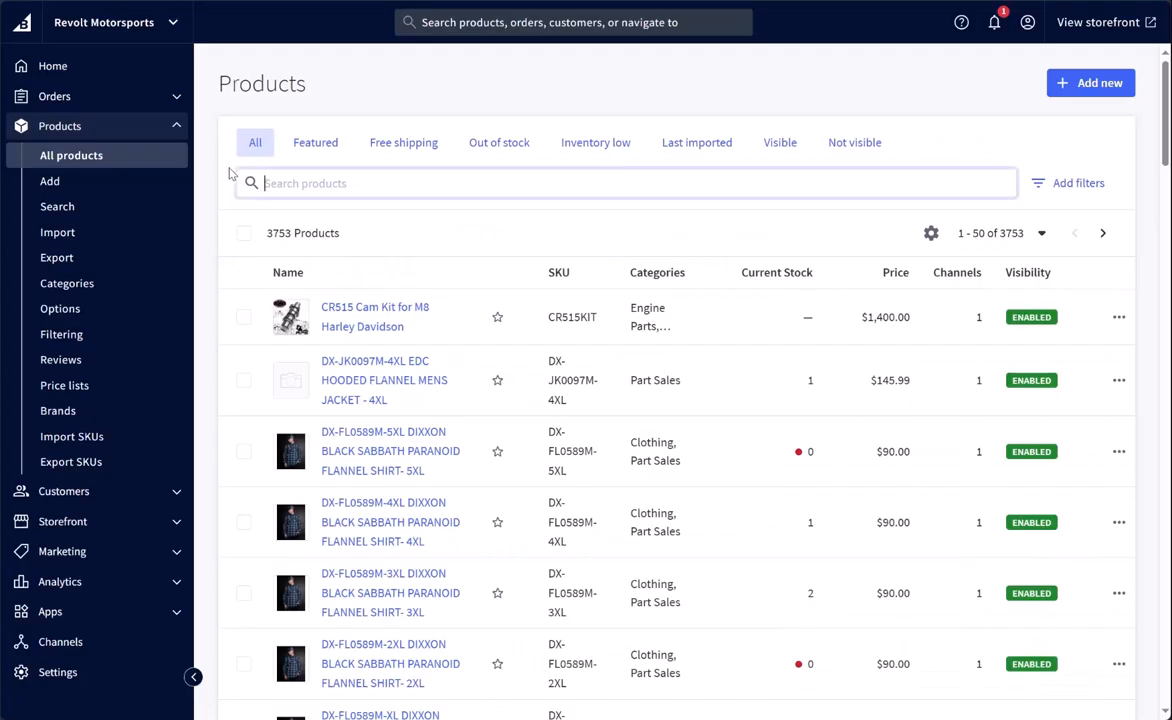
pyautogui.hotkey('ctrl', 'v')
pyautogui.click(455, 343)
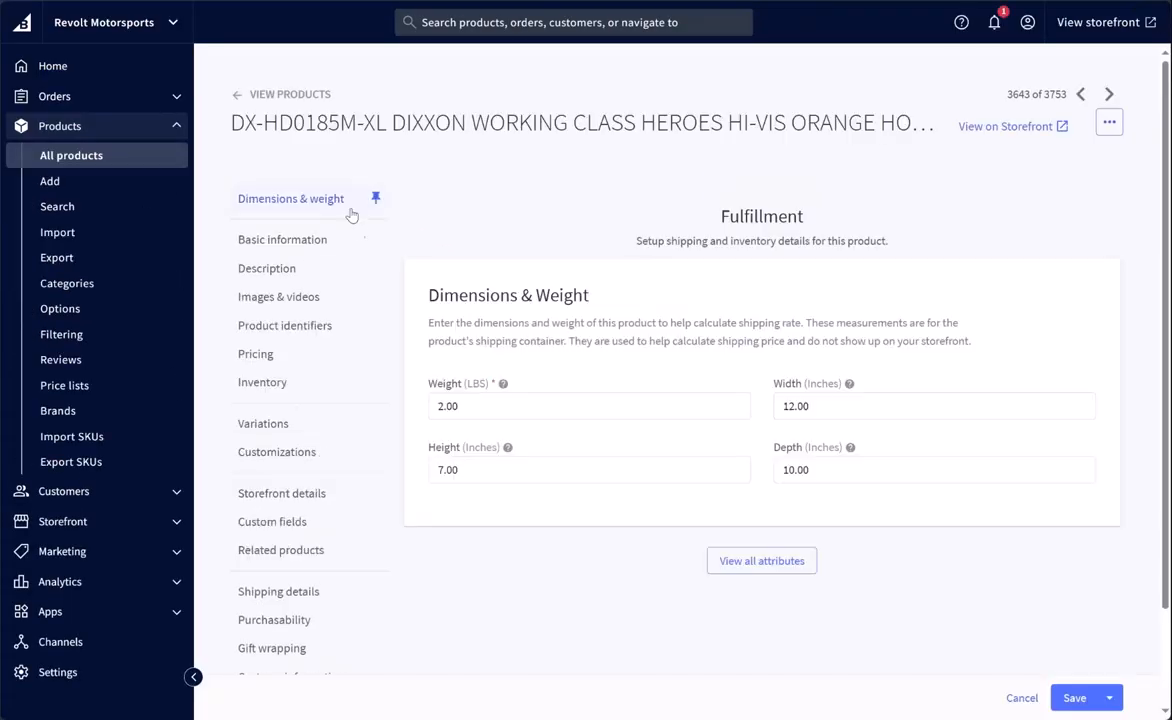
pyautogui.click(302, 196)
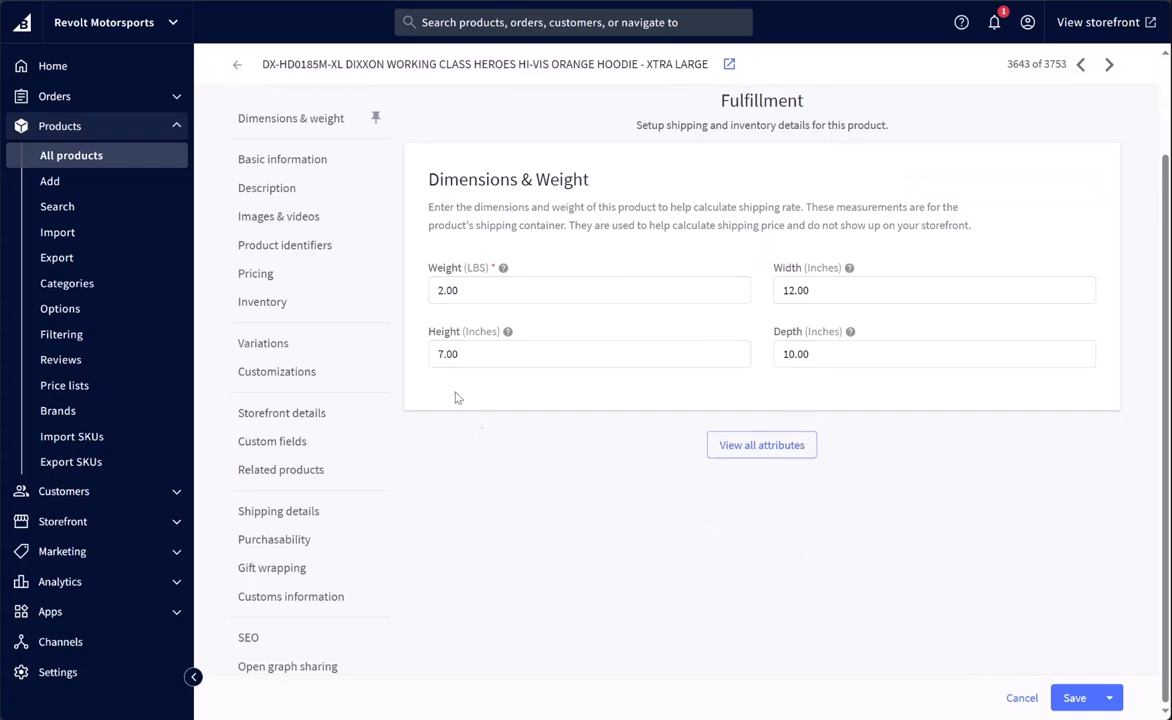
# Copy SKU DX-FL0221M-M from the Excel sheet, search for it in the BigCommerce product list and open the matching product.
pyautogui.hotkey('alt', 'Tab')
pyautogui.click(210, 183)
pyautogui.hotkey('ctrl', 'c')
pyautogui.hotkey('alt', 'Tab')
pyautogui.click(382, 181)
pyautogui.hotkey('ctrl', 'v')
pyautogui.press('Return')
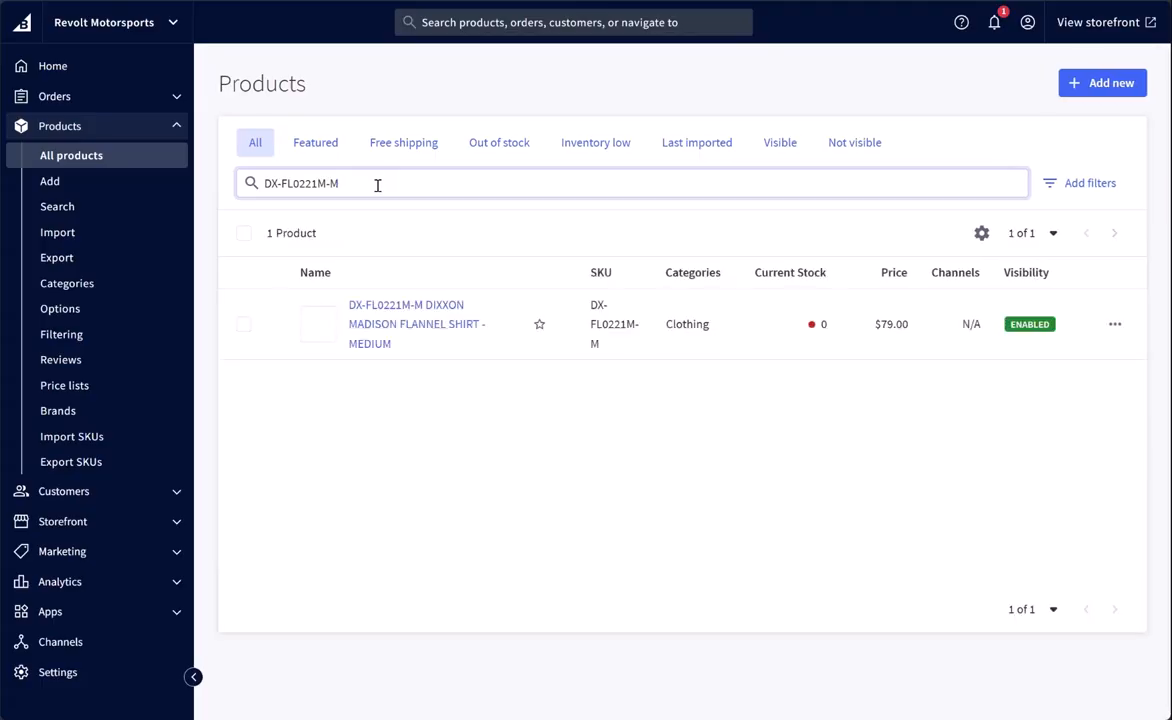
pyautogui.click(460, 332)
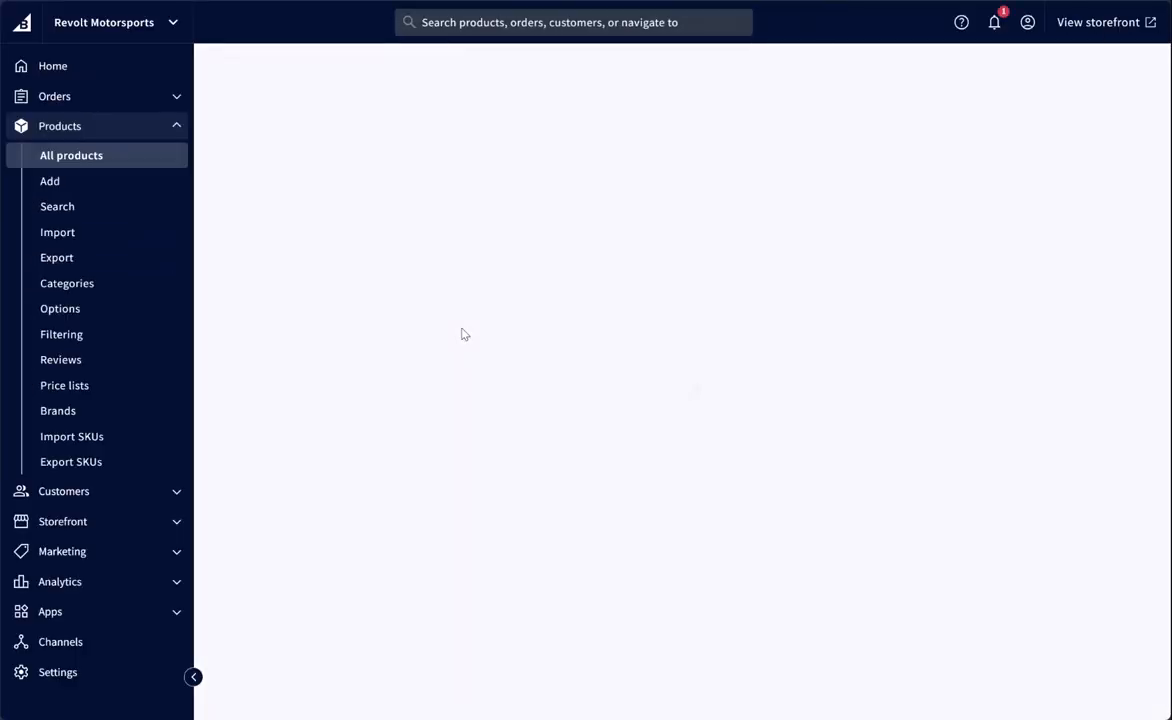